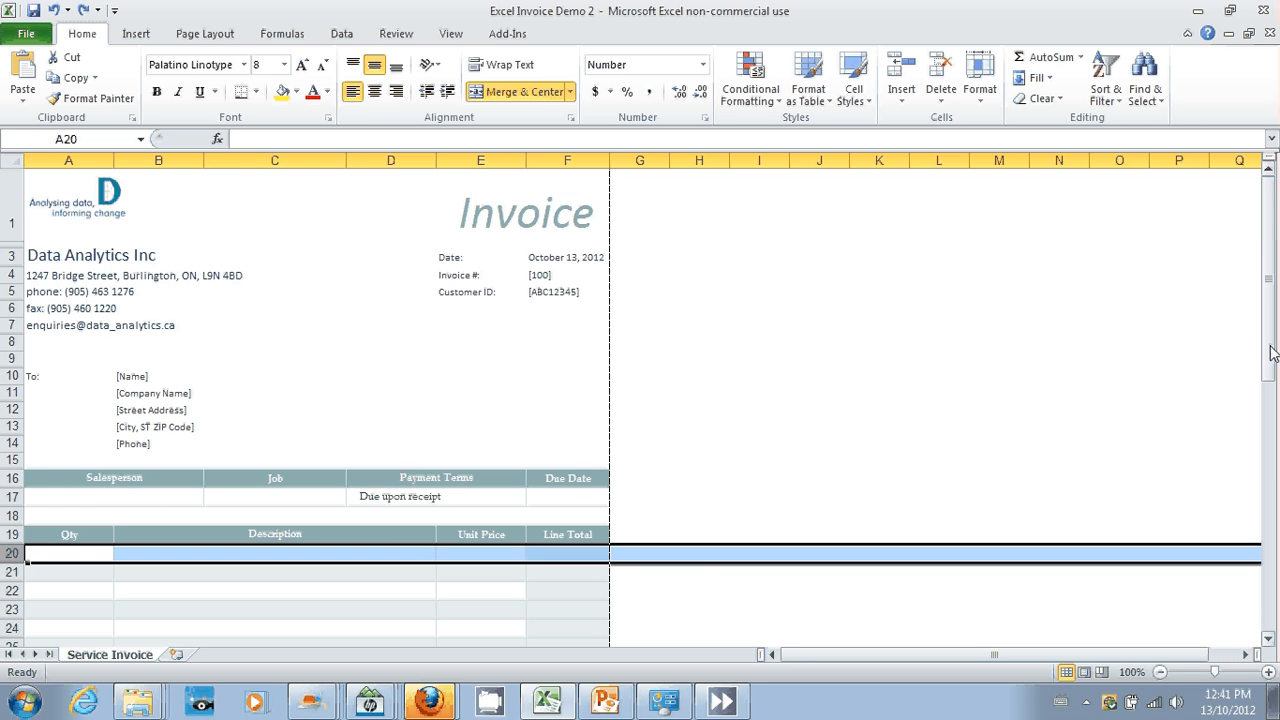
Step: Inspect the Sales Tax row and the formula in the Total cell F43 below the invoice items
left_click_drag(1270, 351, 1266, 528)
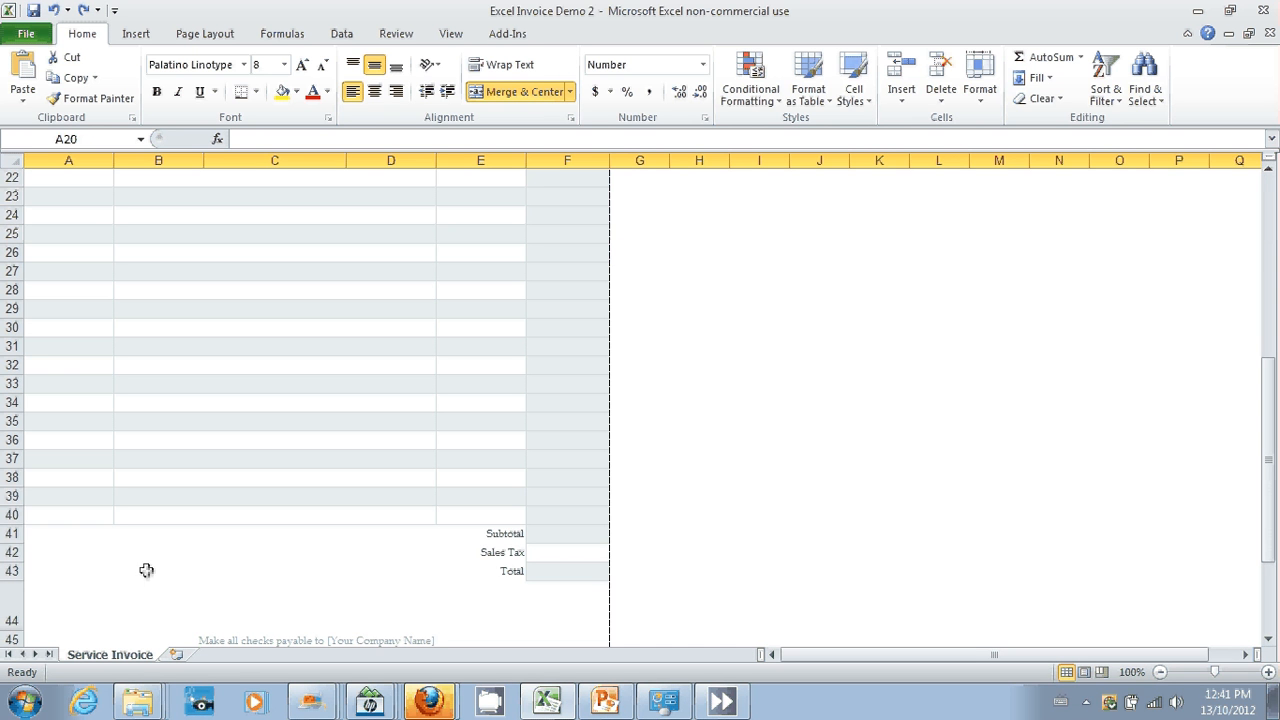
left_click(14, 552)
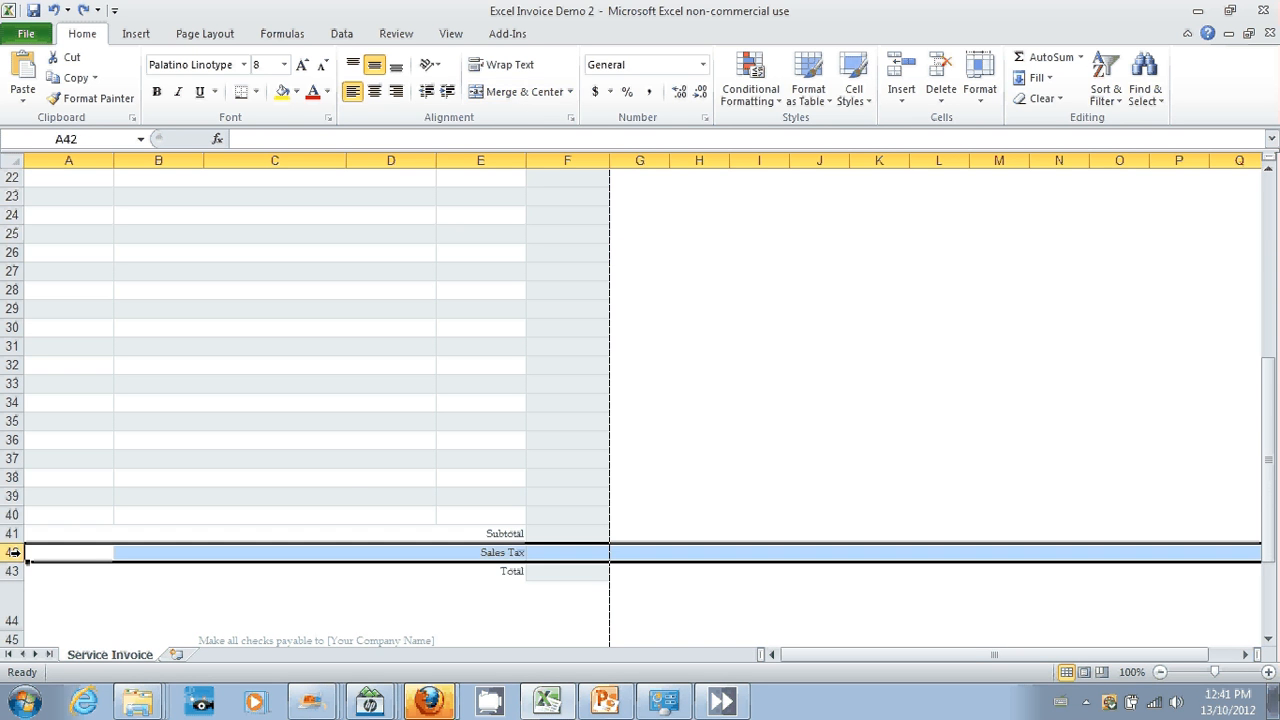
left_click(558, 552)
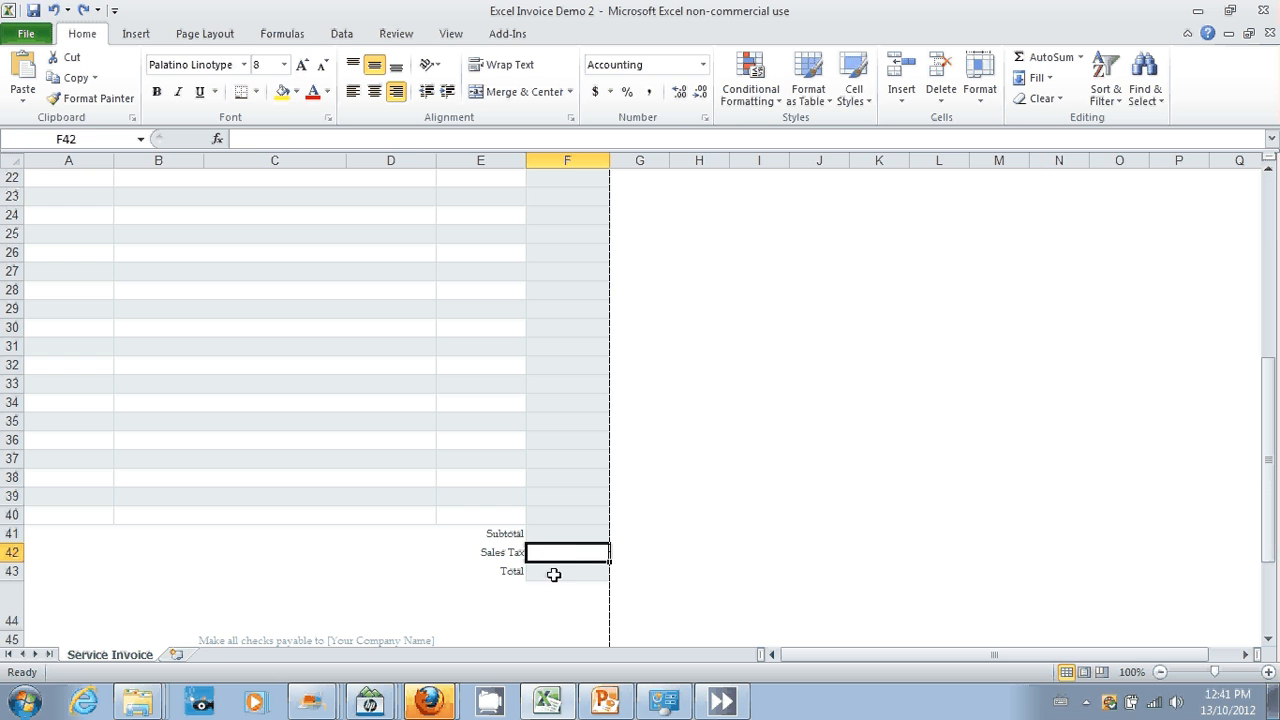
left_click(553, 574)
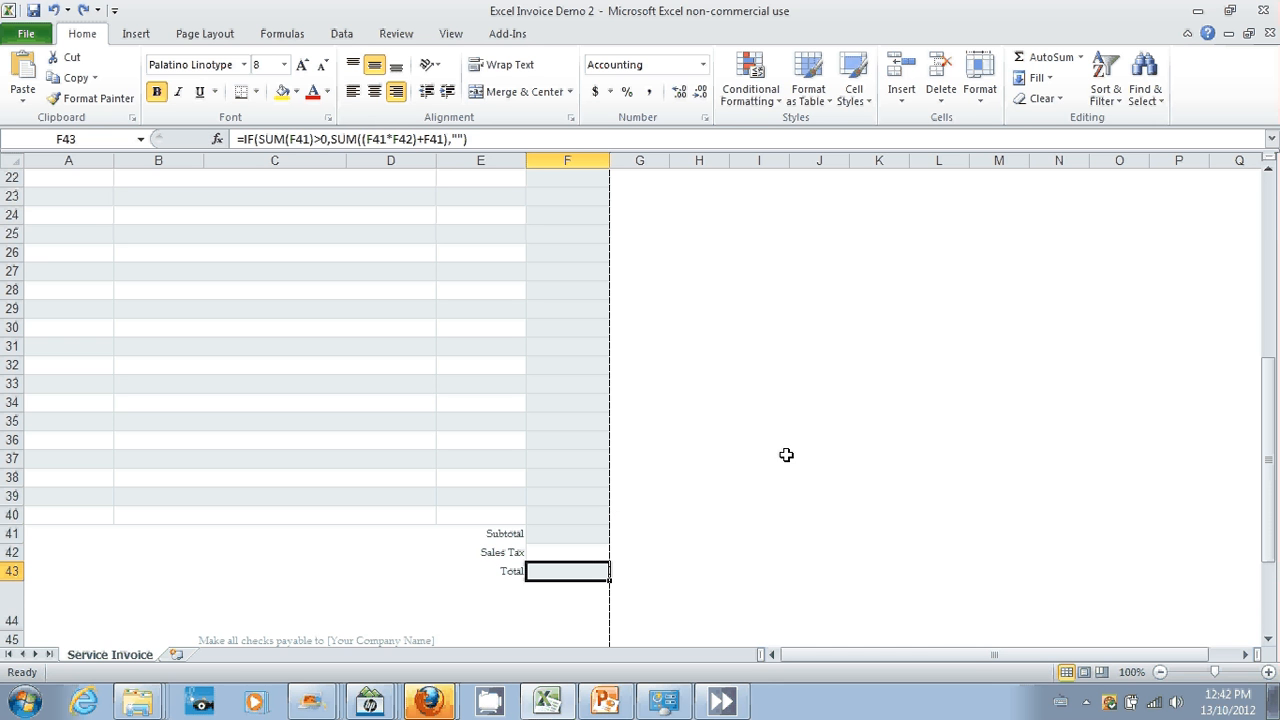
Step: Enter the salesperson's name in the Salesperson cell and "Consultancy" as the job in row 17
left_click_drag(1268, 463, 1270, 294)
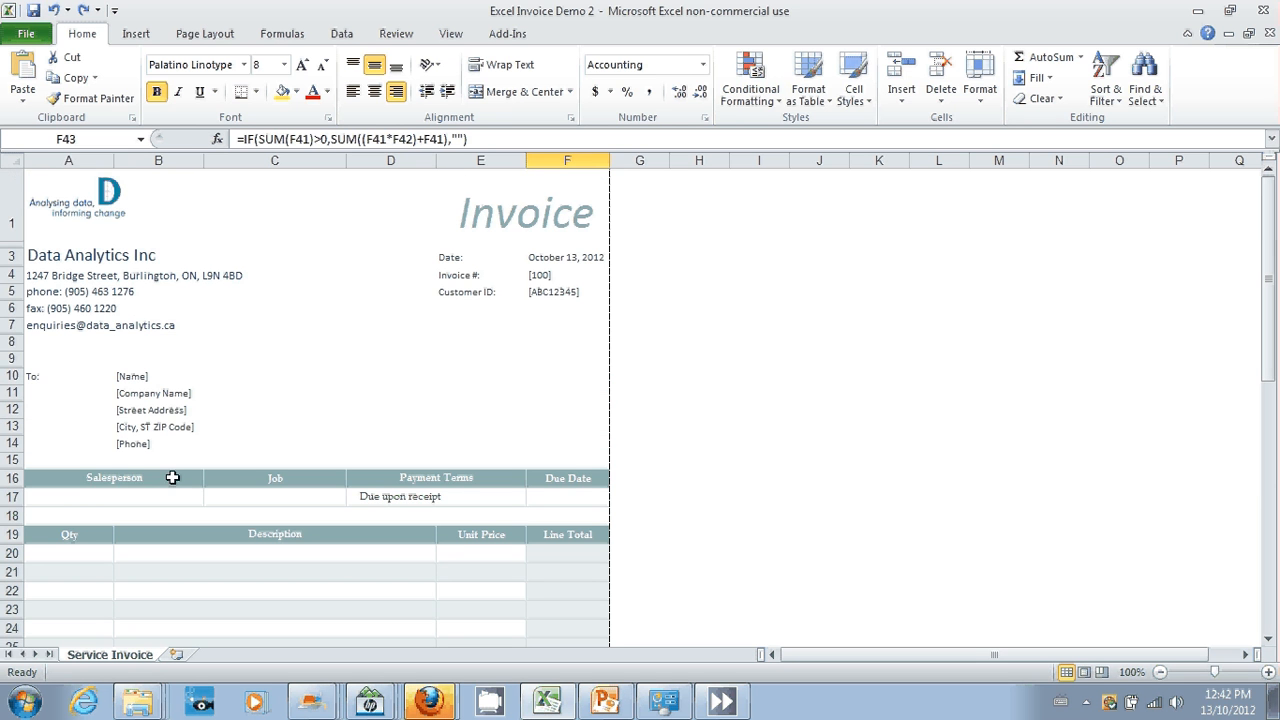
left_click(100, 501)
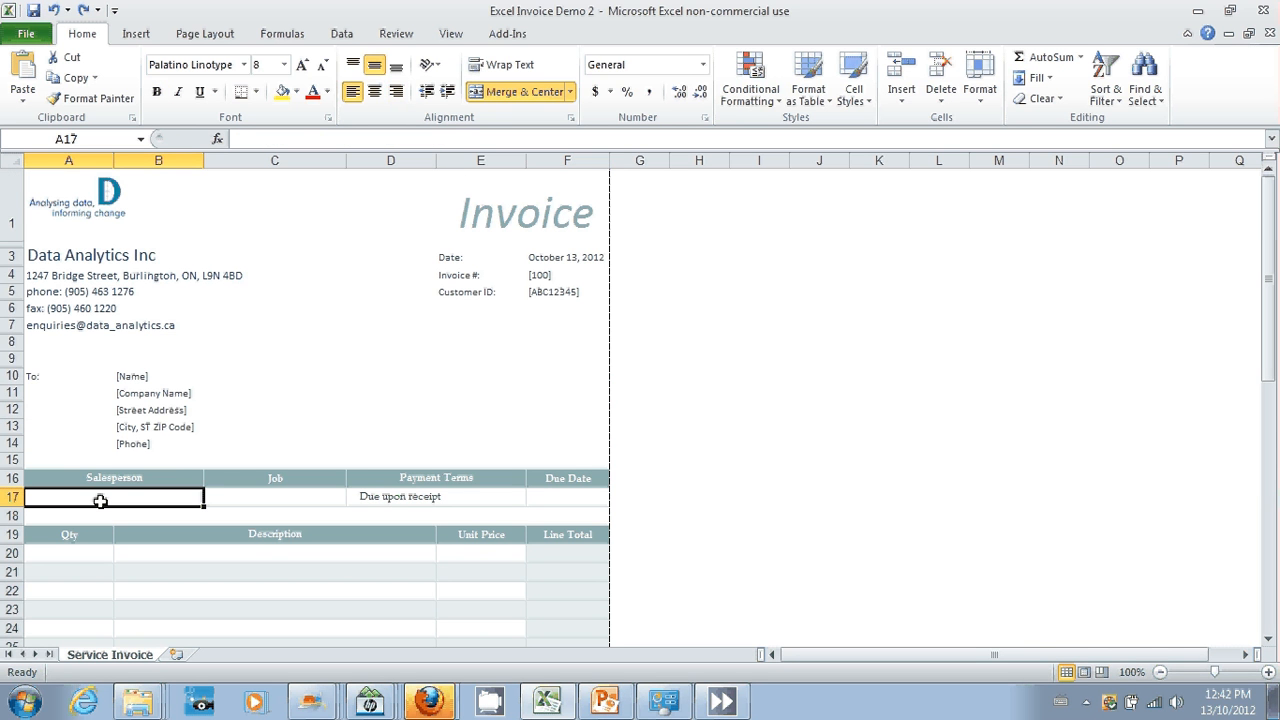
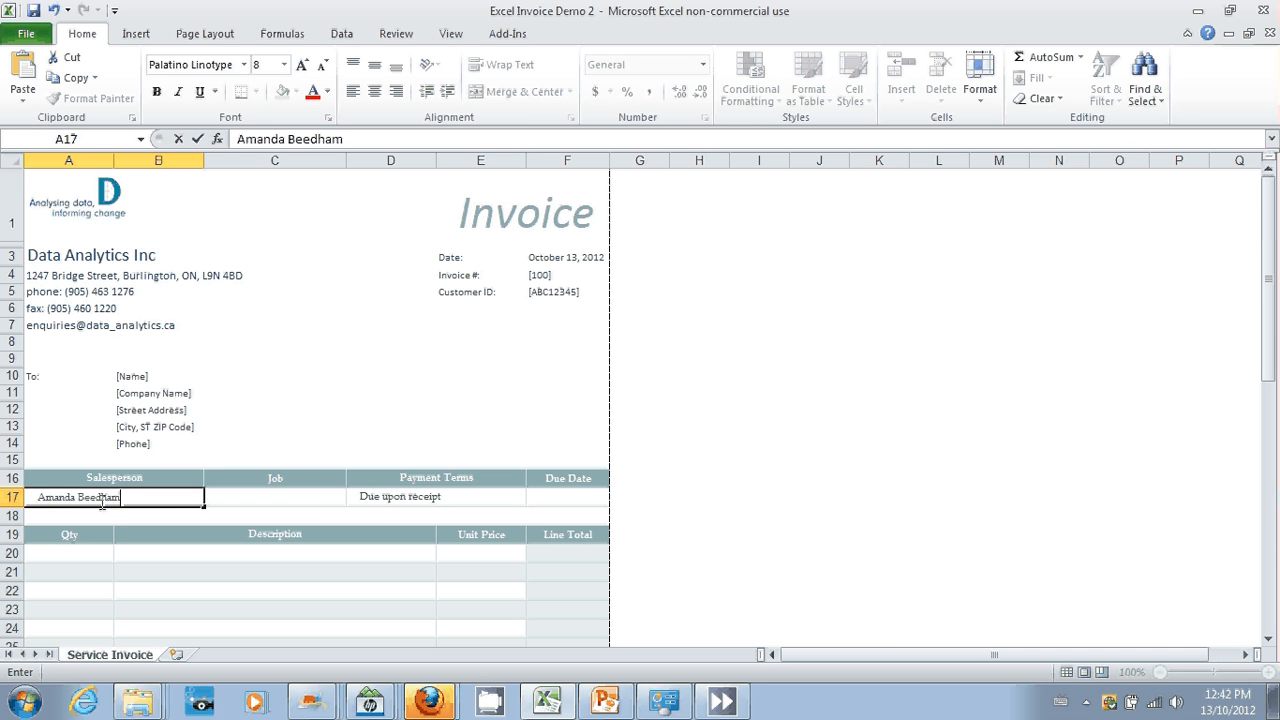
left_click(317, 497)
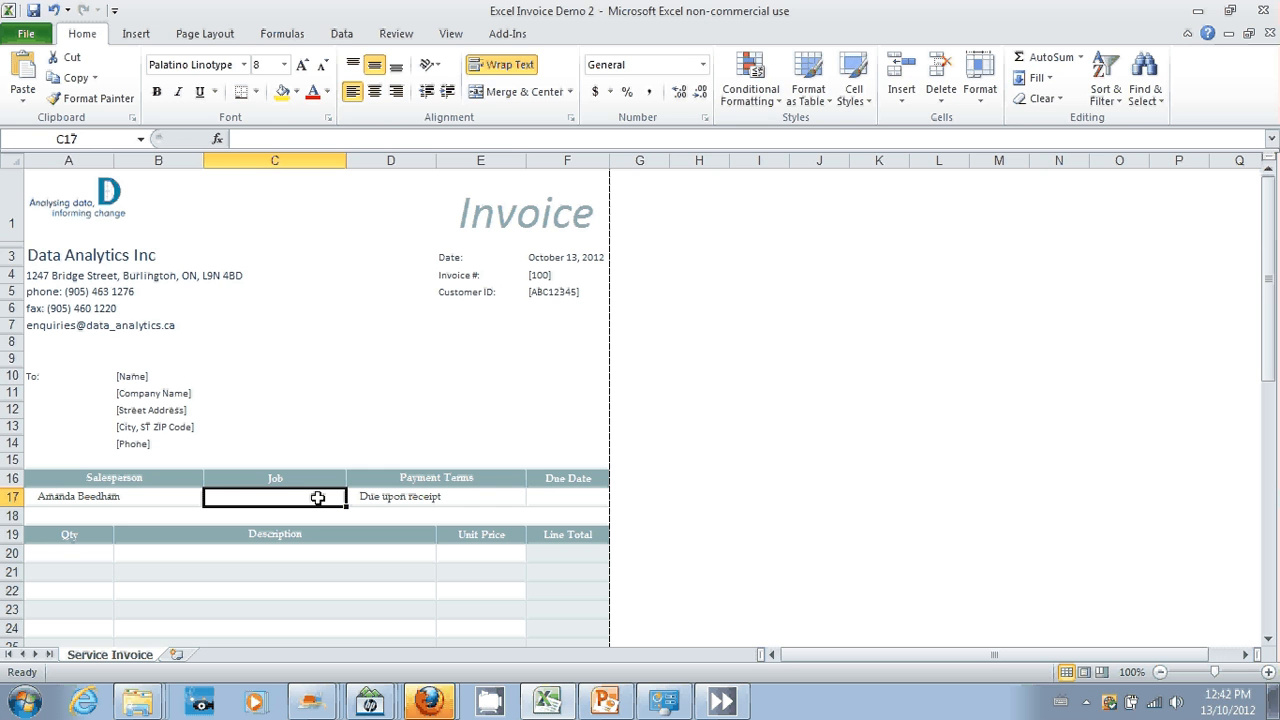
type("Con")
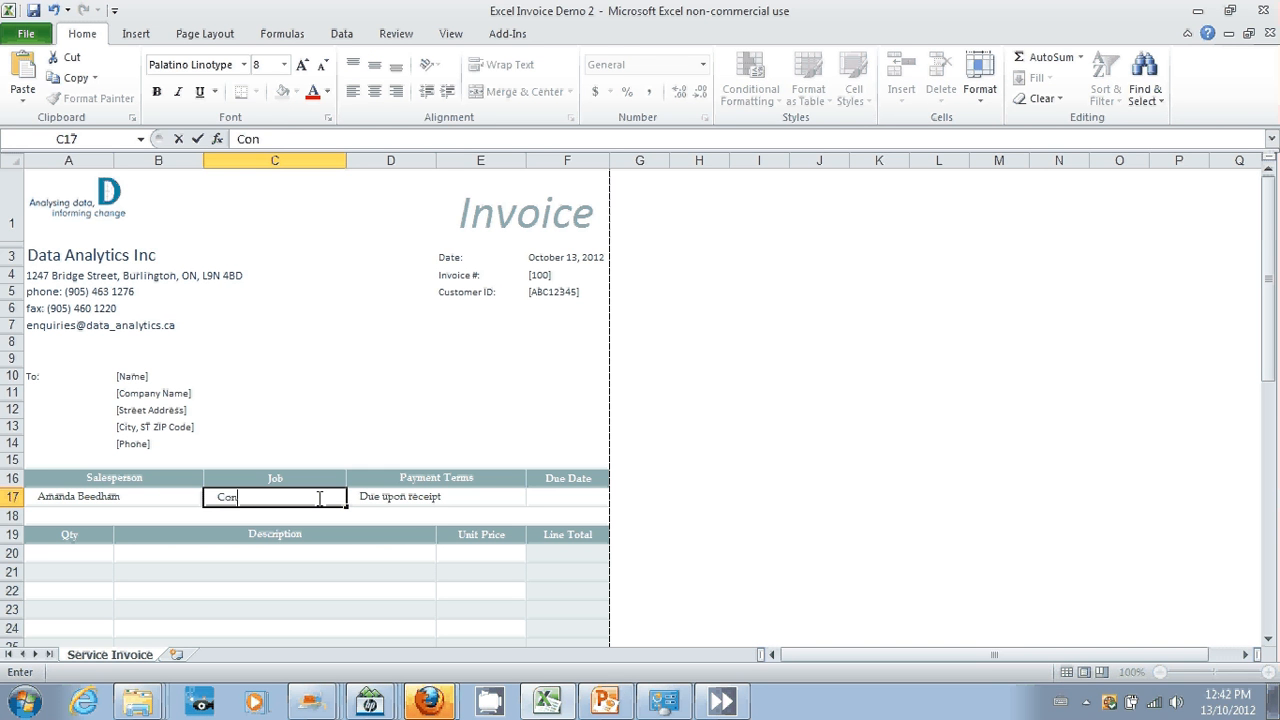
type("sultancy")
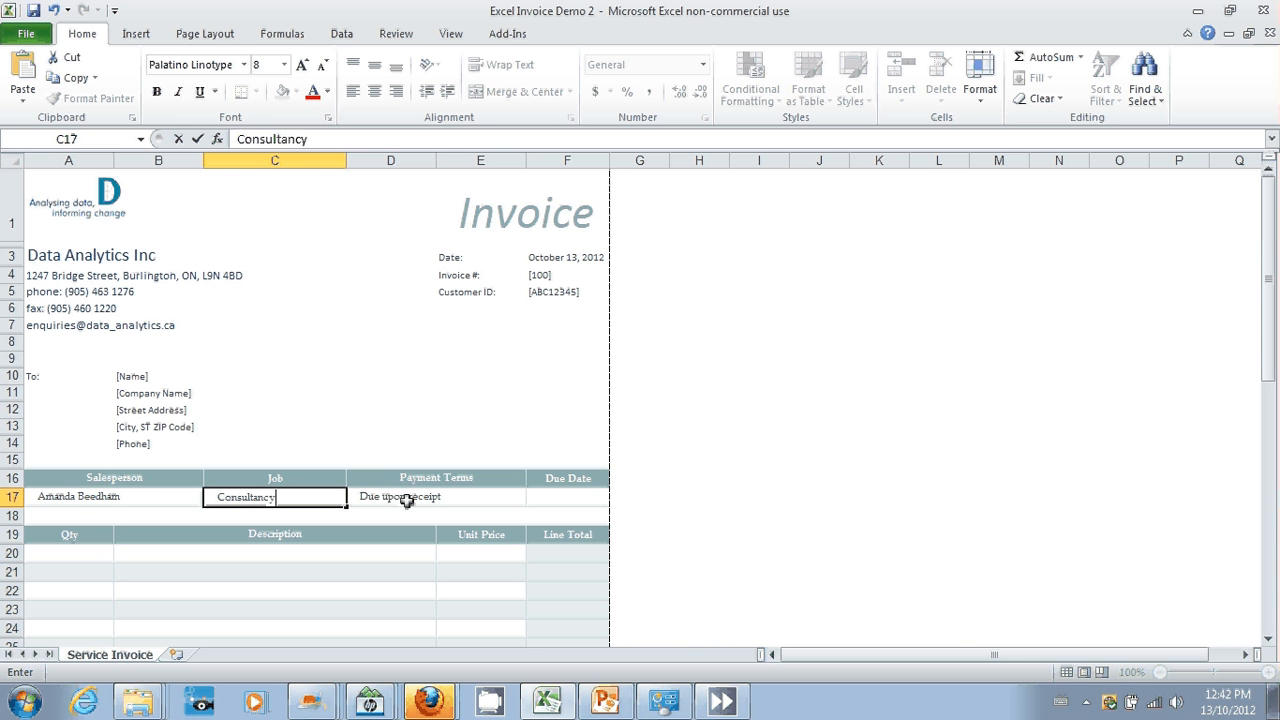
Step: Set the invoice's due date in F17 to 31 Oct 2012
left_click(407, 500)
left_click(558, 502)
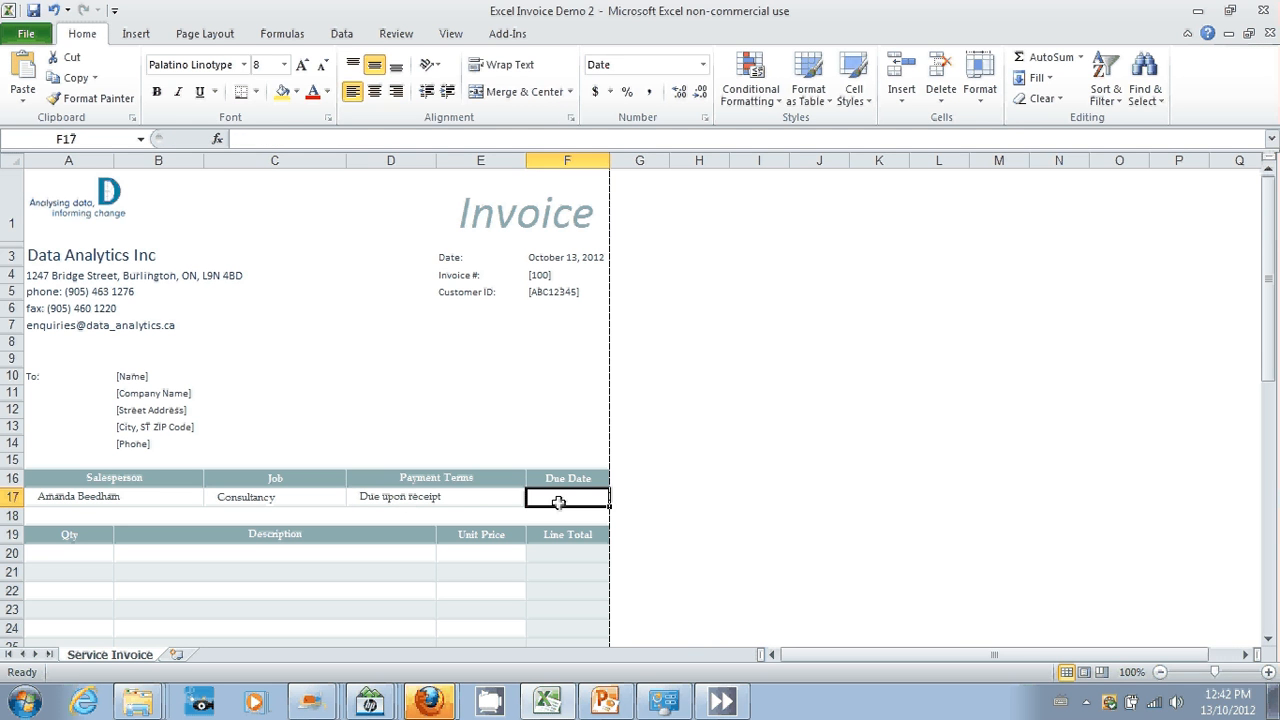
type("31 Oct 2012")
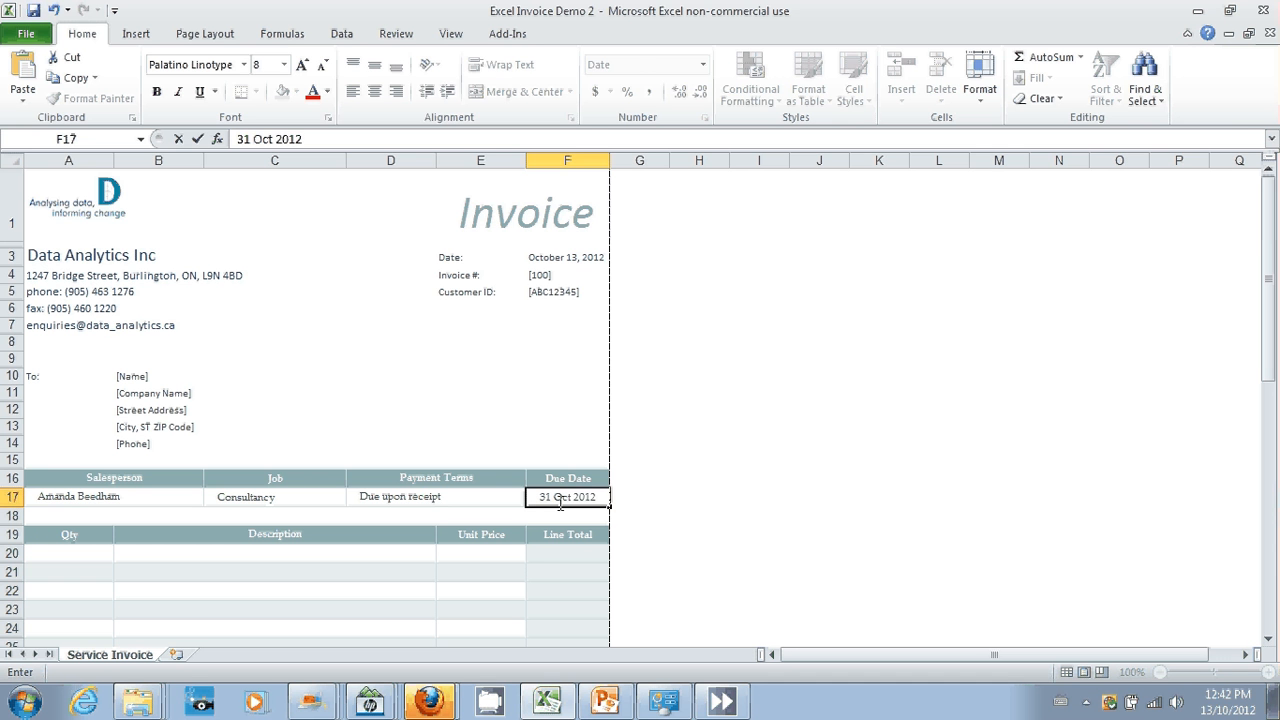
key("Return")
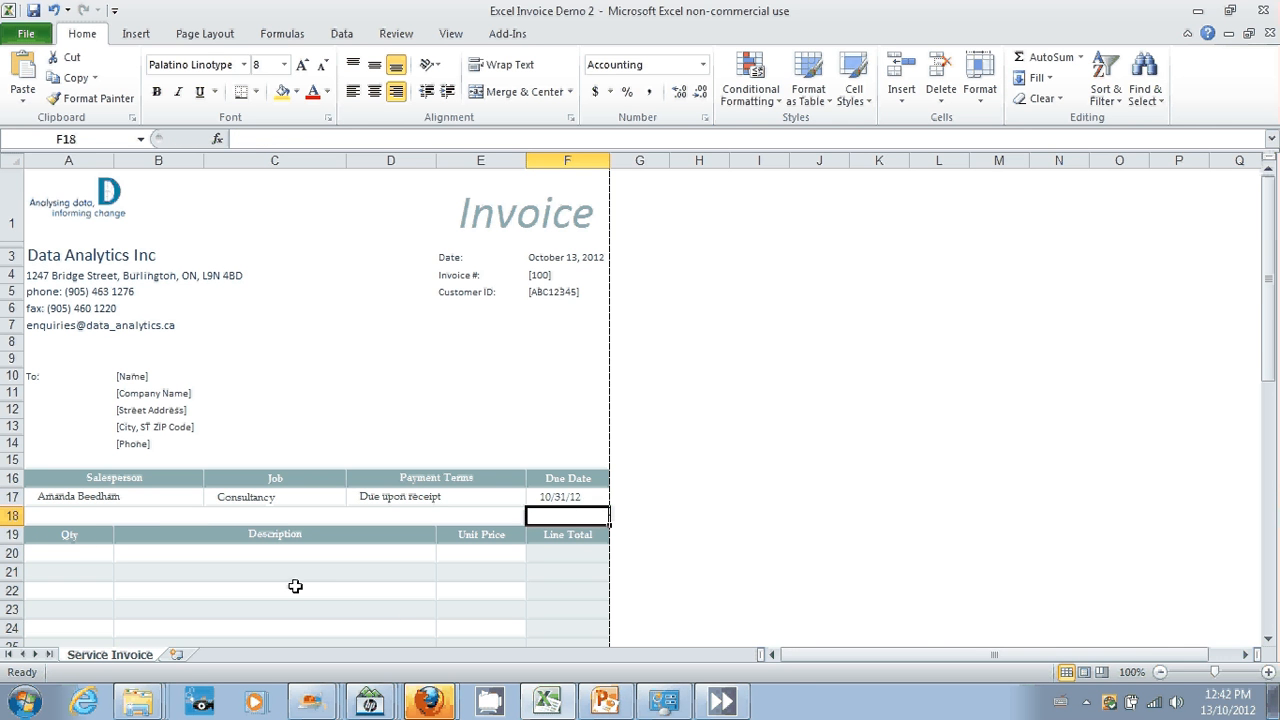
Step: Fill in the first invoice item in row 20 with quantity 3, description "Consultancy" and unit price 300
left_click(71, 553)
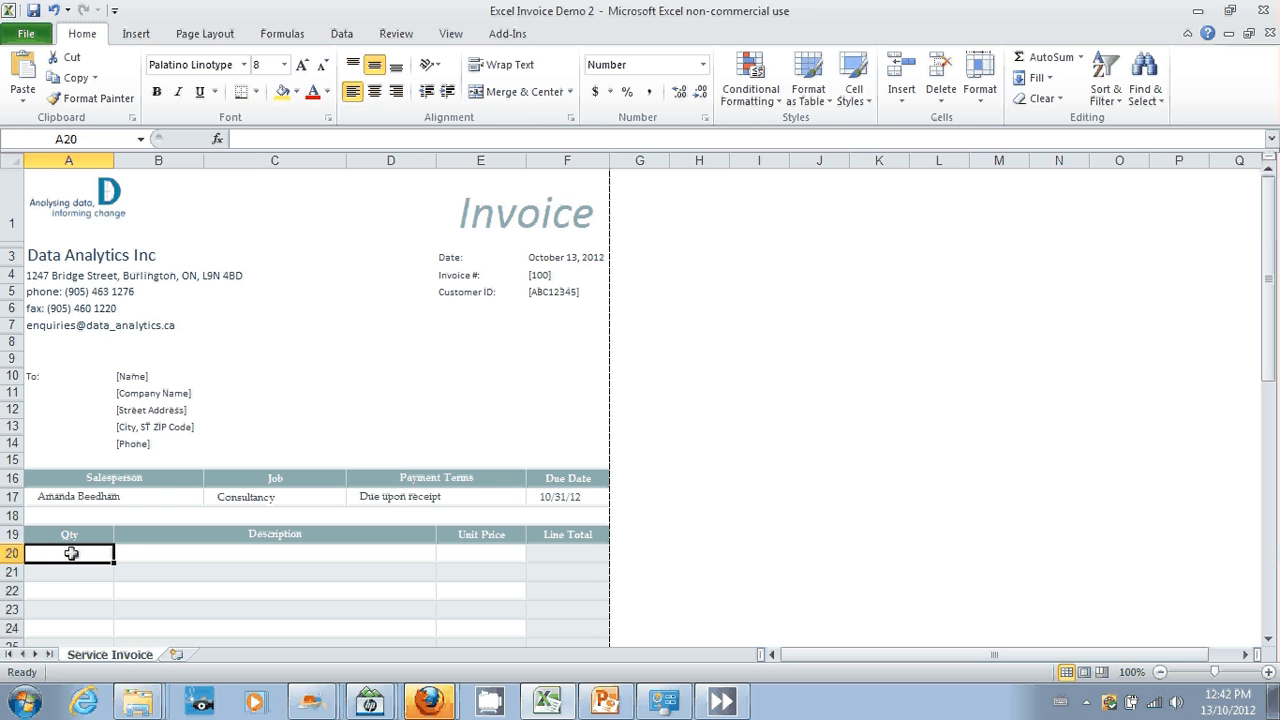
type("3")
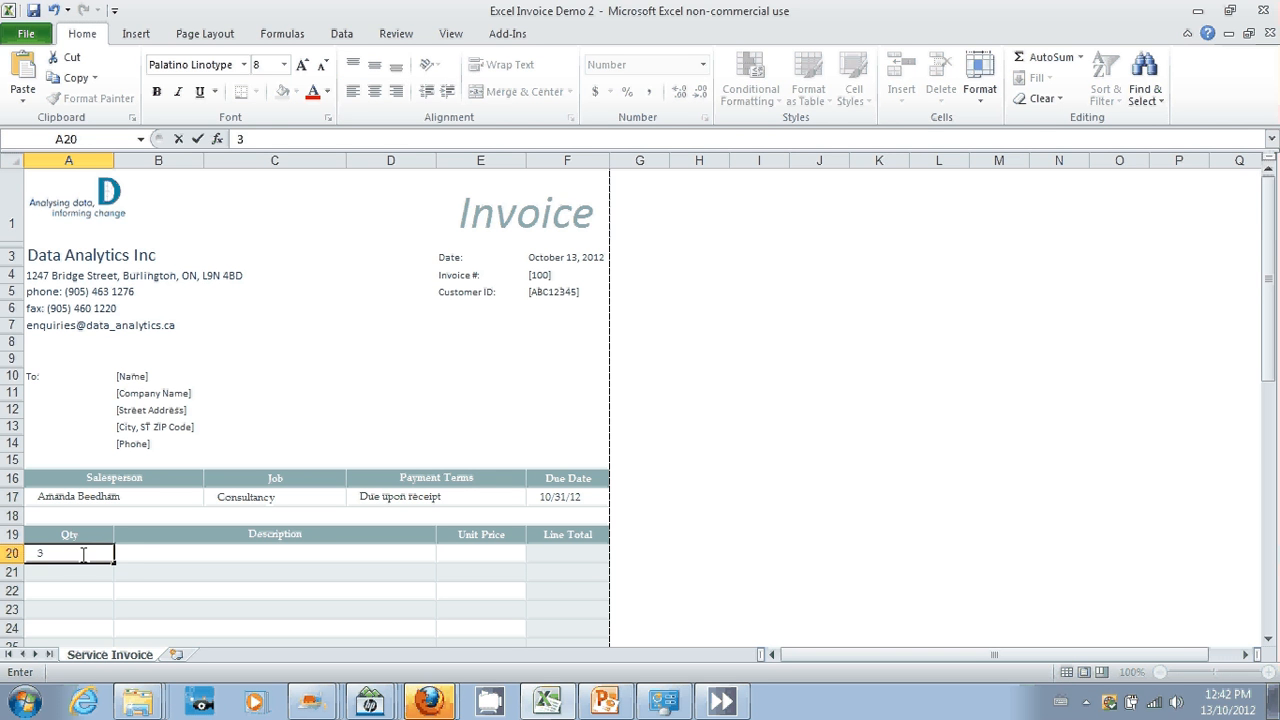
left_click(138, 555)
type("Cons")
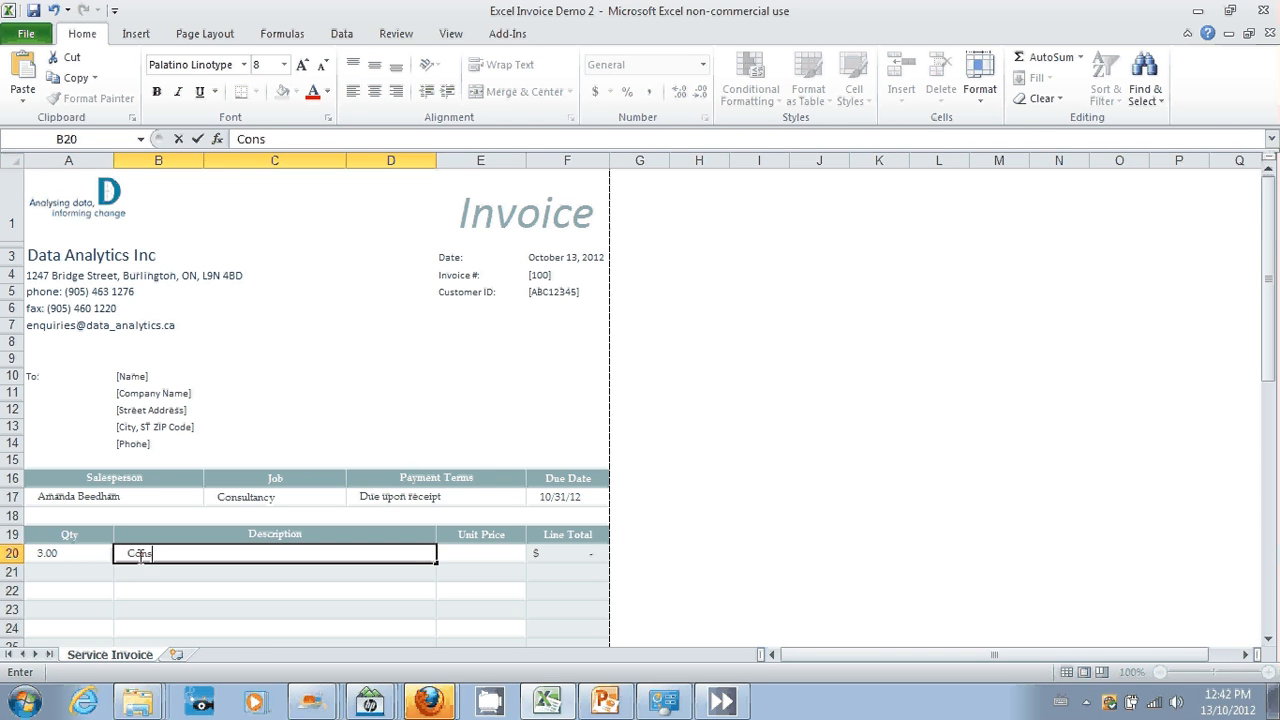
type("ultancy")
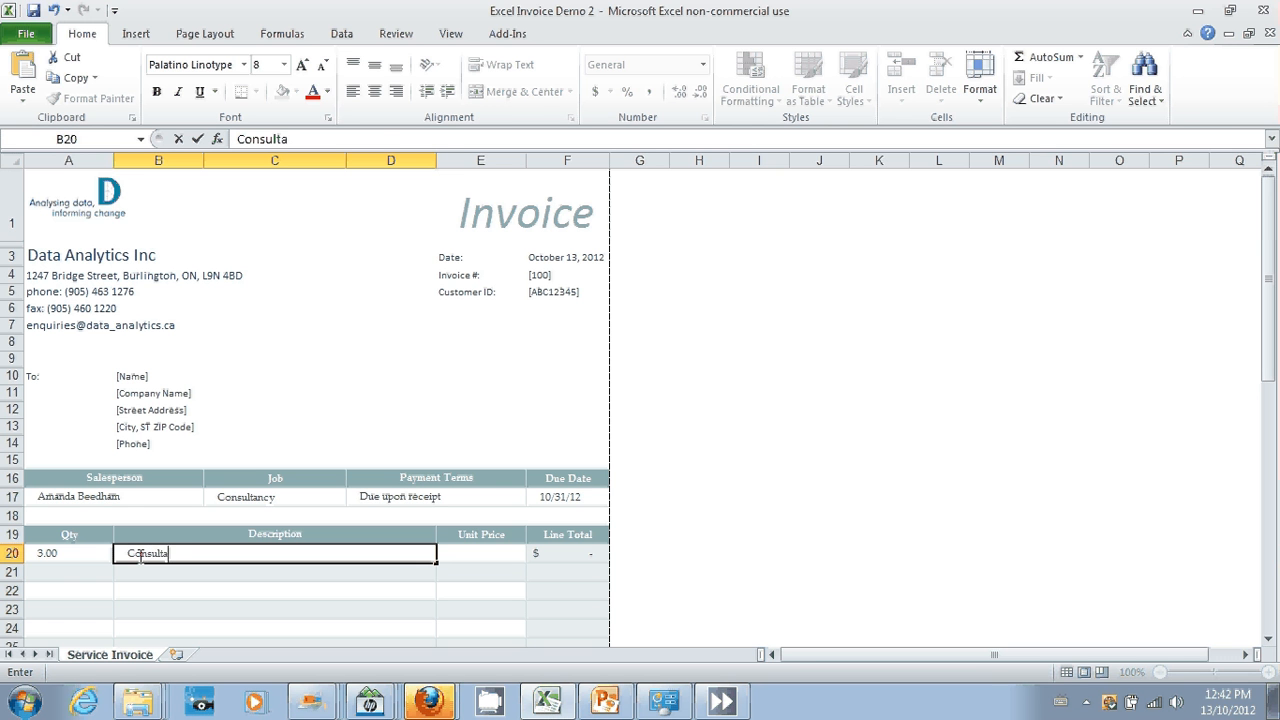
left_click(478, 552)
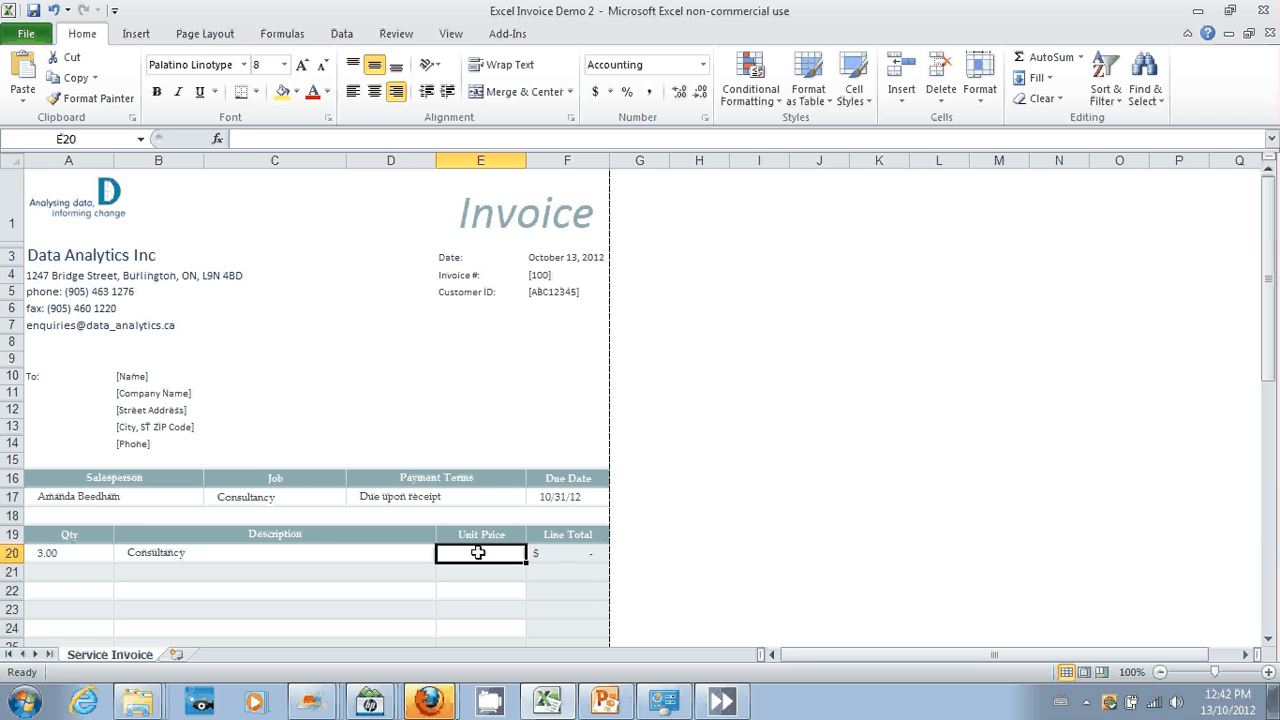
type("300")
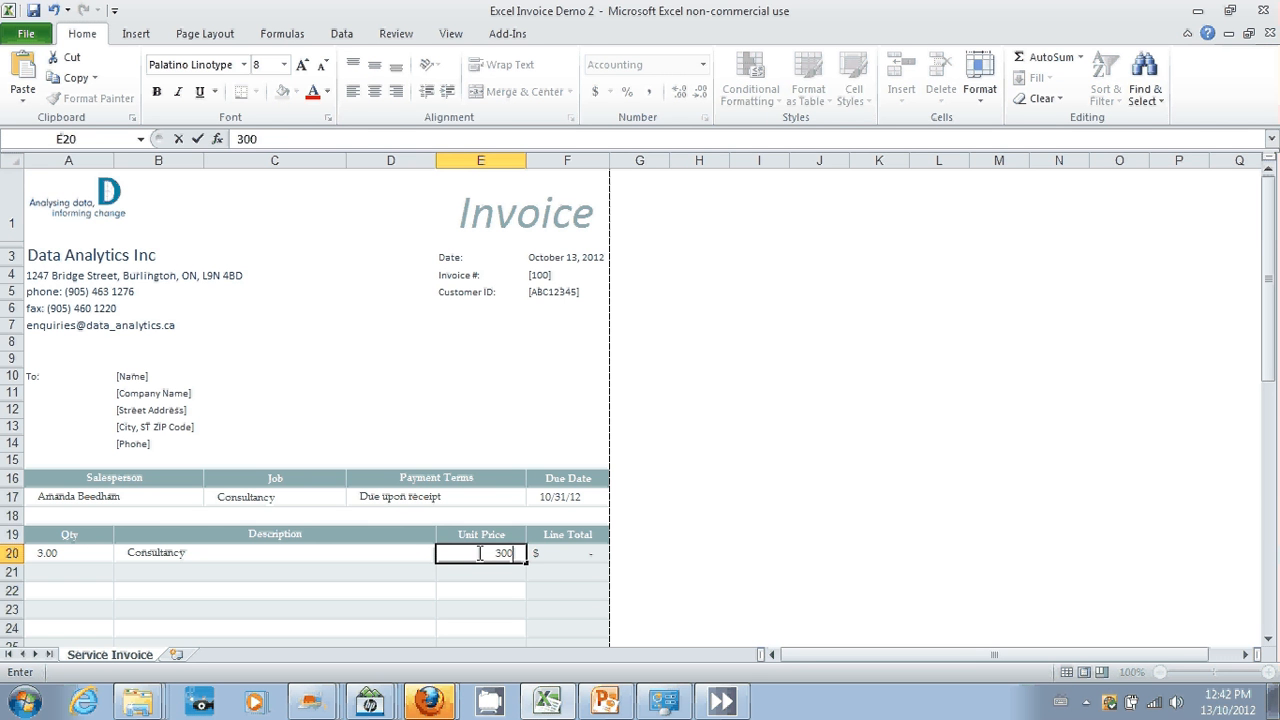
key("Tab")
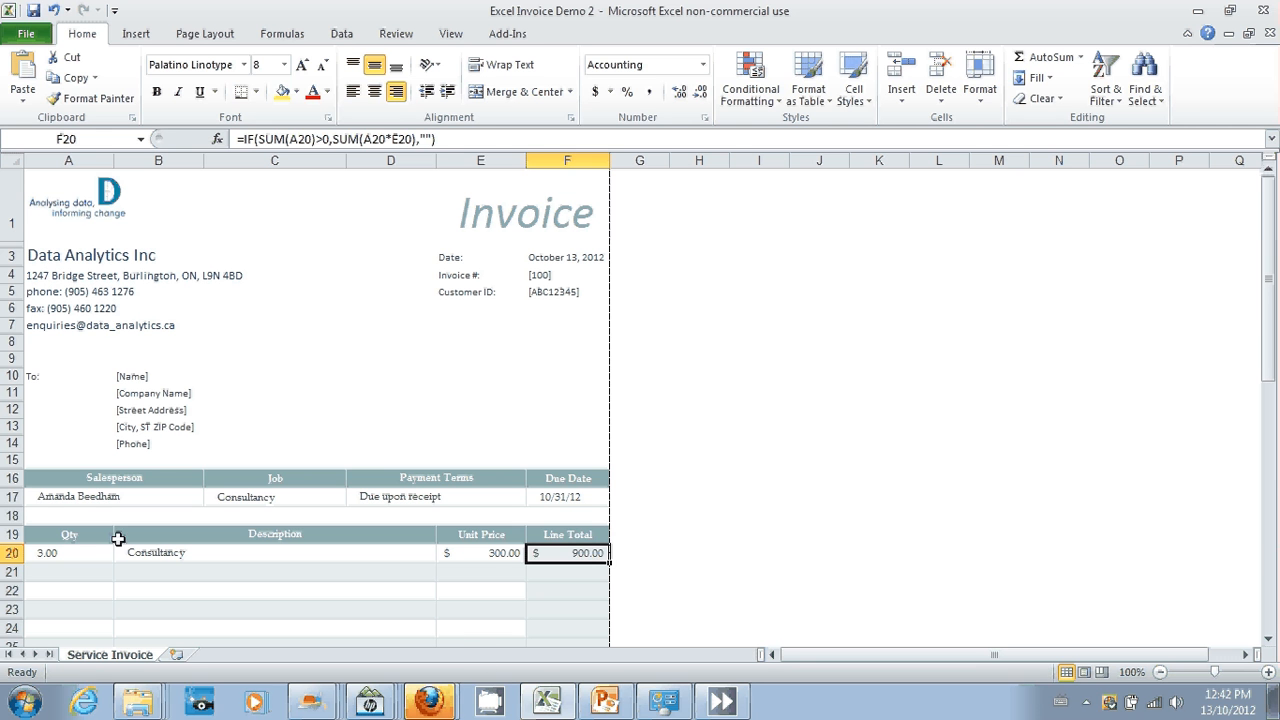
Step: Inspect the first item's quantity and unit price, and the line total formula in F20 that uses them
left_click(88, 553)
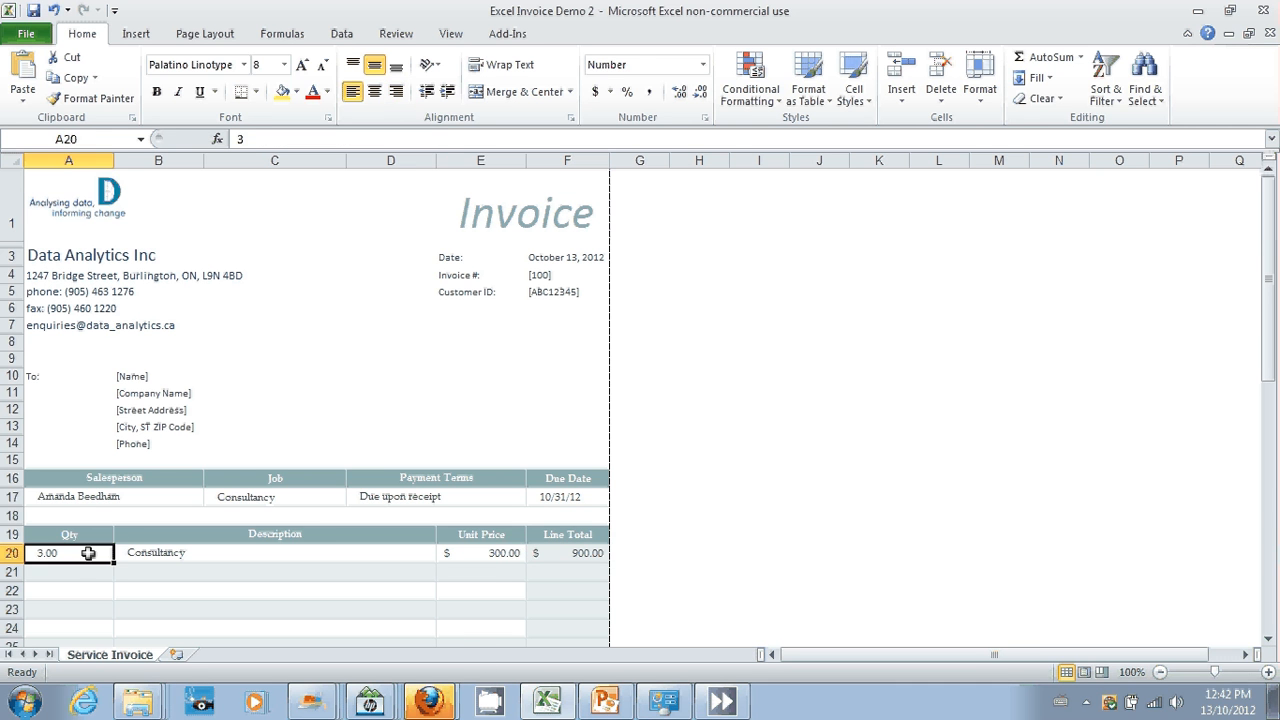
left_click(489, 552)
left_click(563, 551)
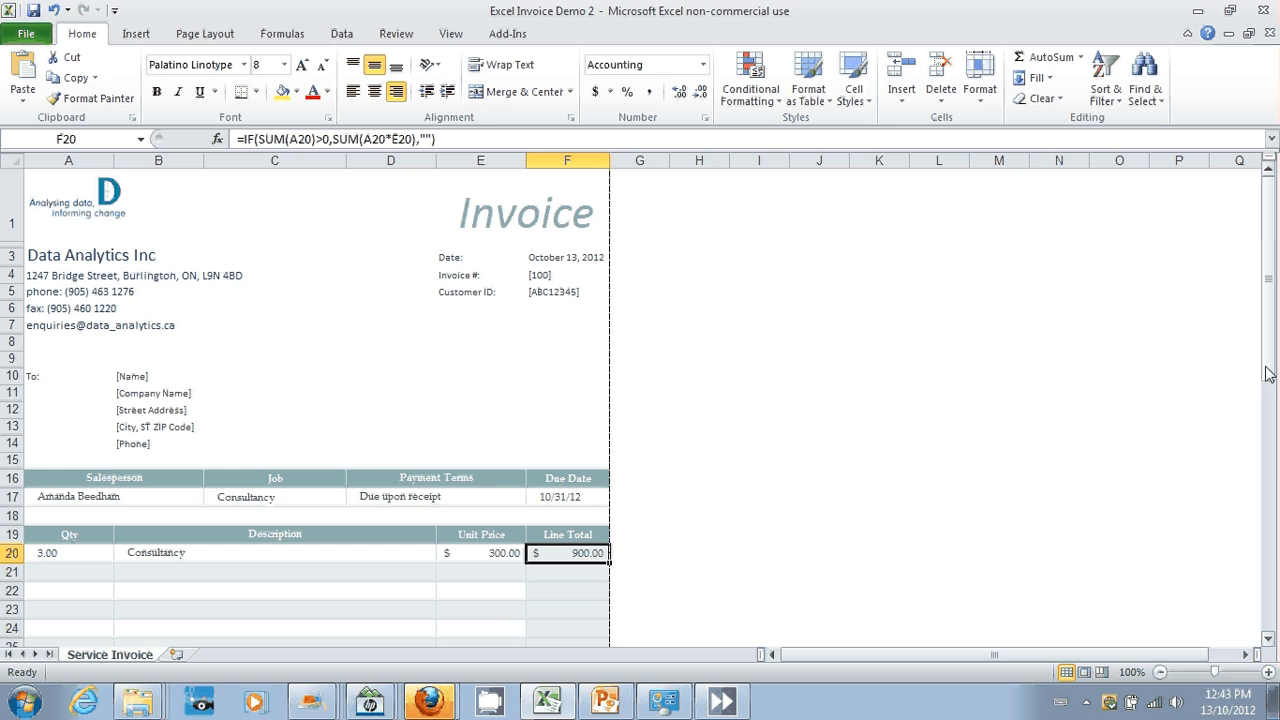
Step: Insert a blank row above the Sales Tax row, directly below Subtotal
left_click_drag(1274, 373, 1272, 564)
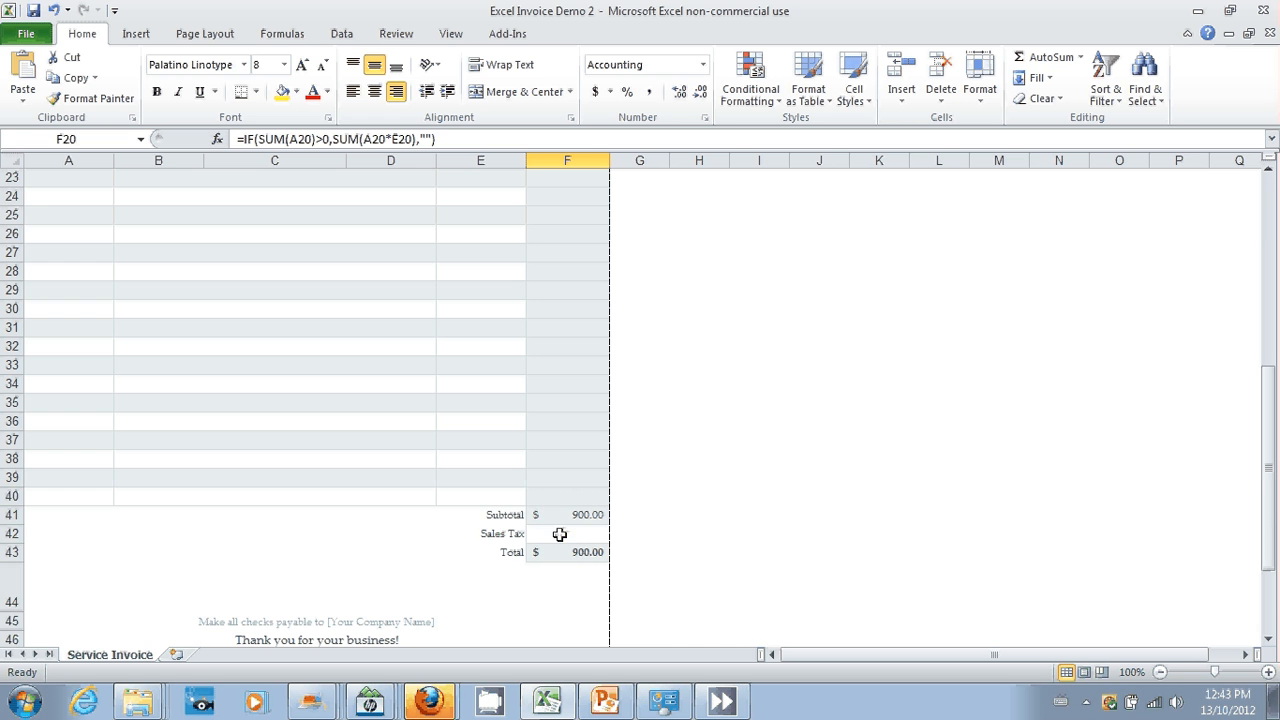
left_click(1268, 672)
left_click(1268, 672)
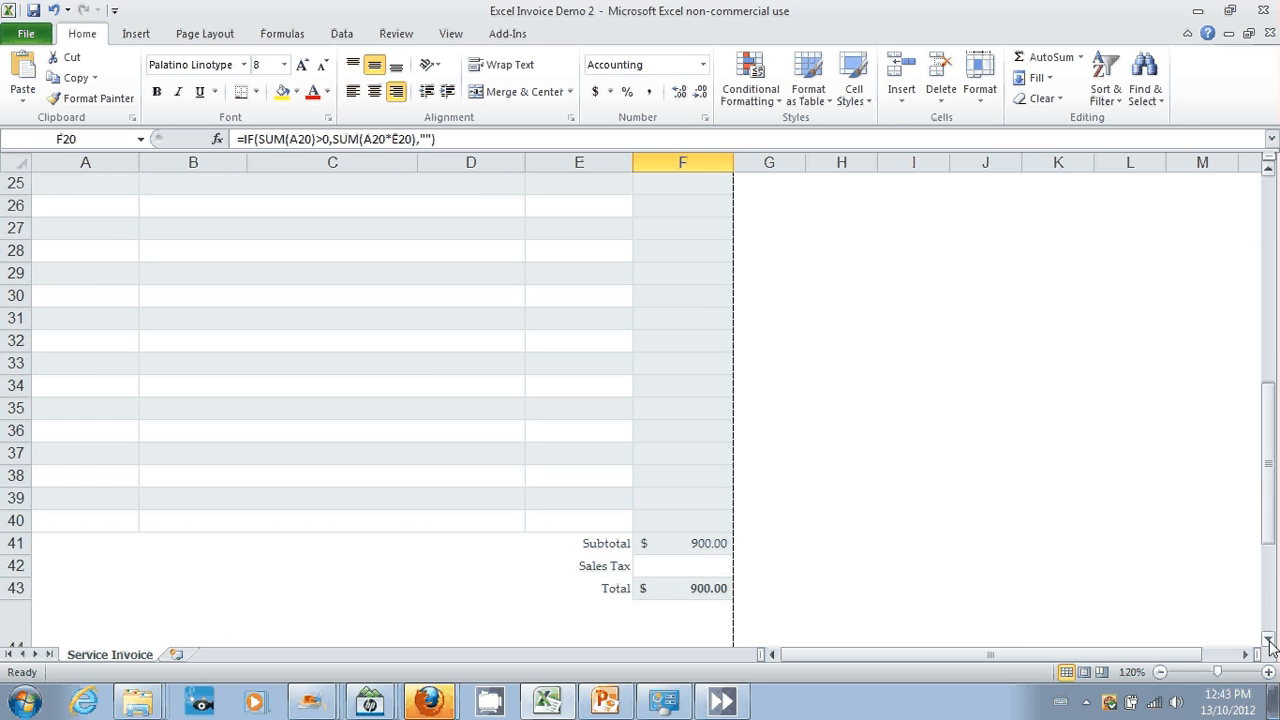
left_click(1268, 639)
left_click(1268, 639)
left_click(1268, 639)
left_click(1268, 639)
left_click(1268, 639)
left_click(1268, 639)
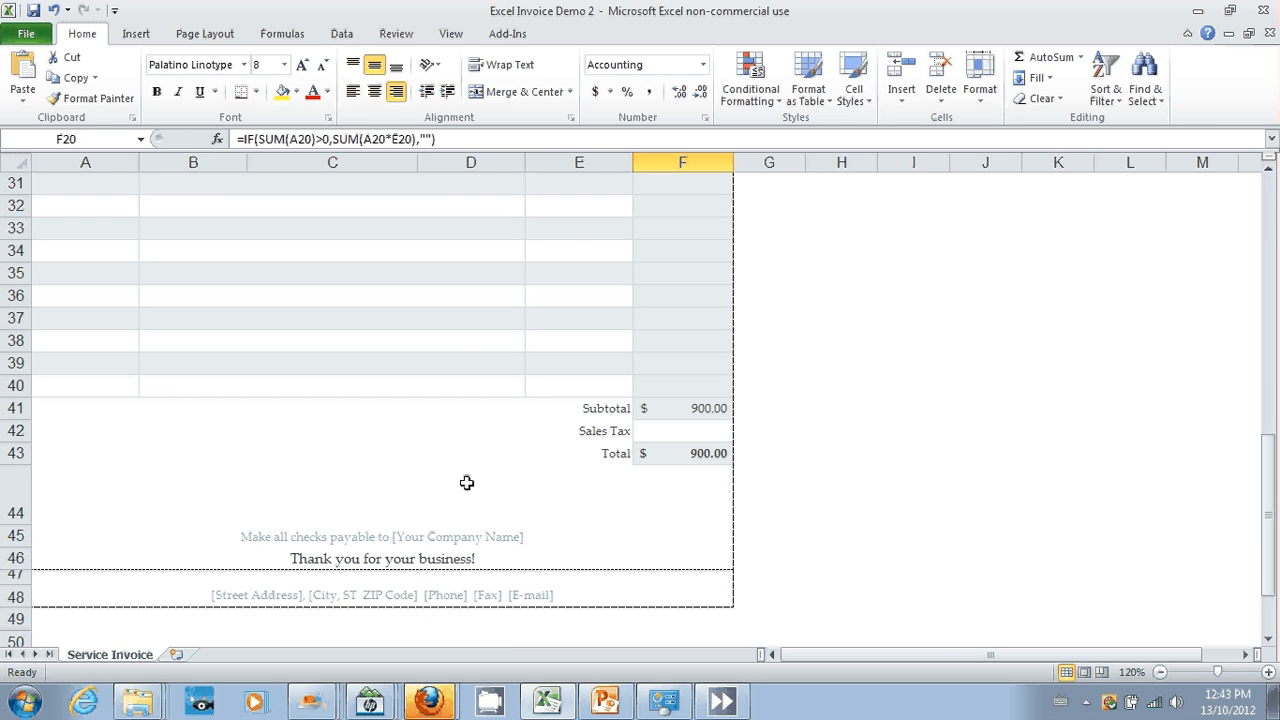
left_click(16, 430)
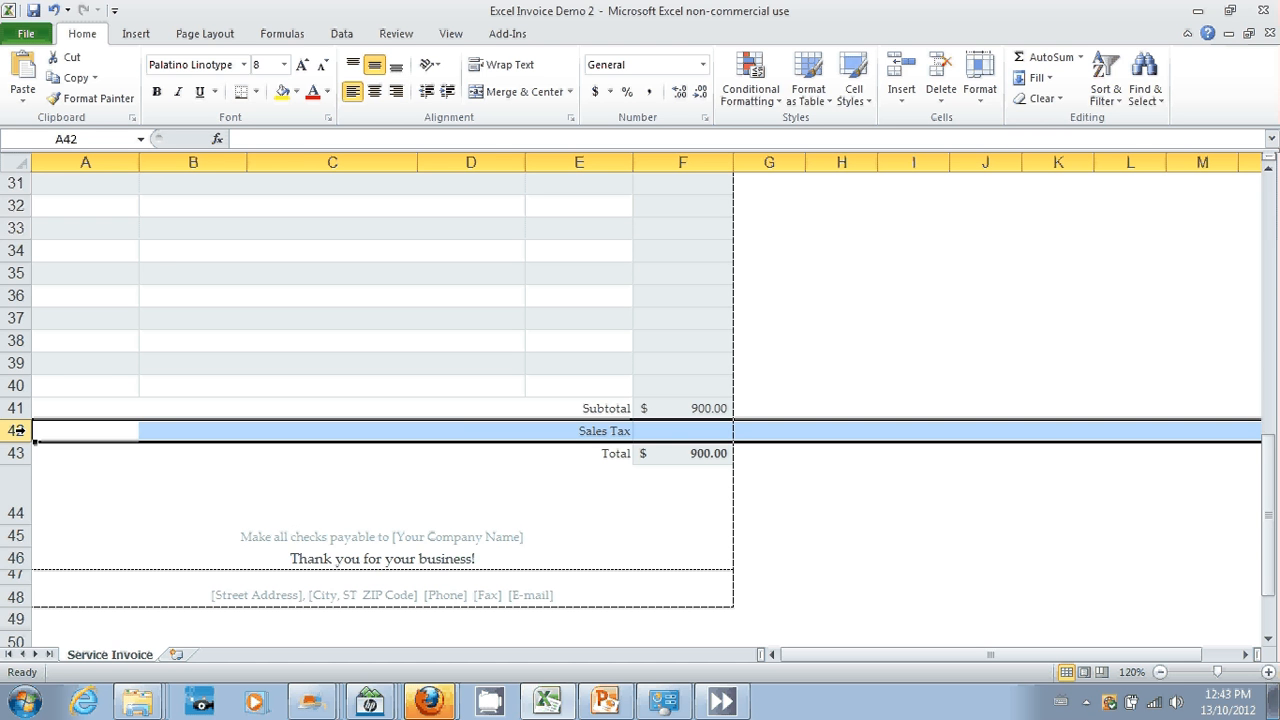
right_click(17, 430)
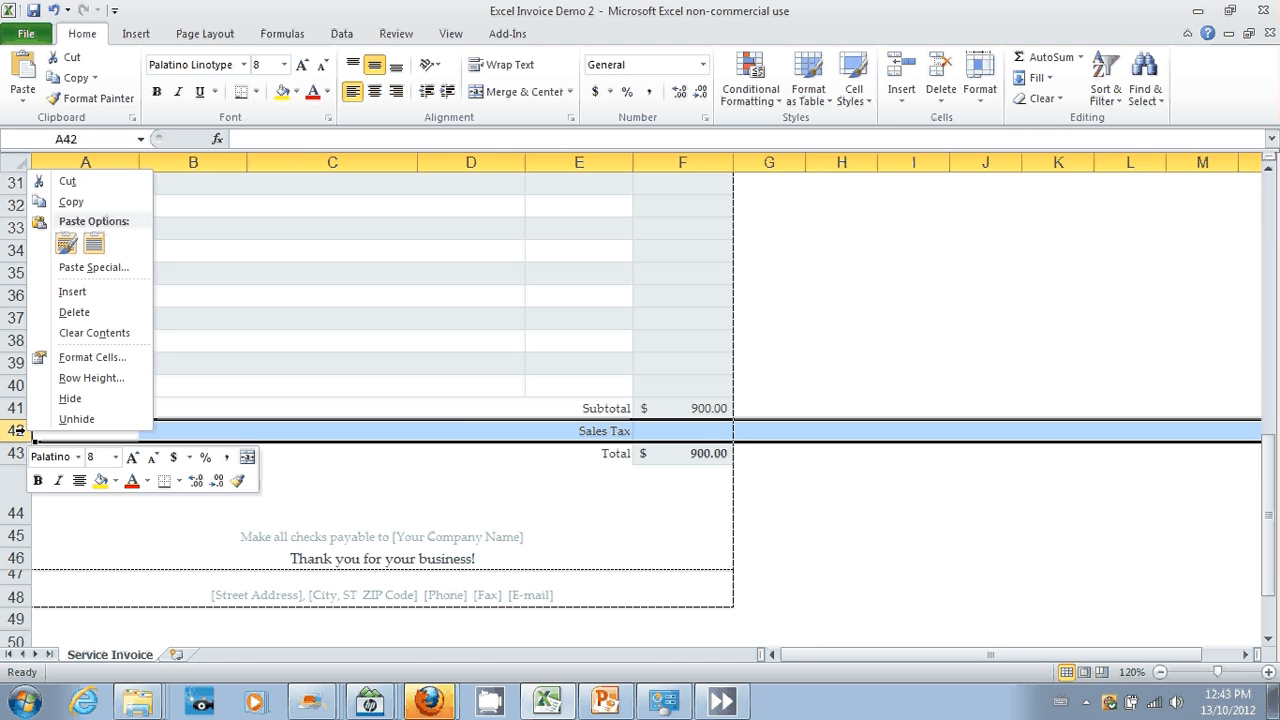
left_click(88, 294)
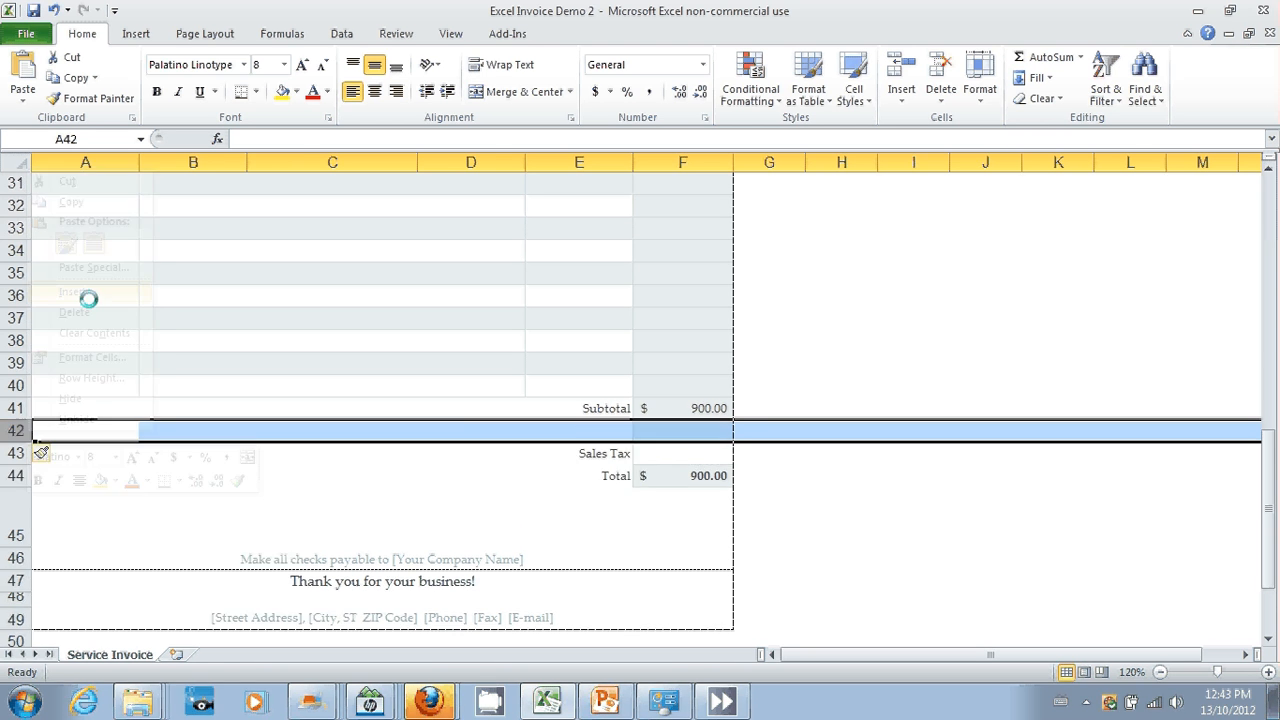
Step: Label the new row "Tax Rate" in E42 and enter 13% in F42
left_click(608, 430)
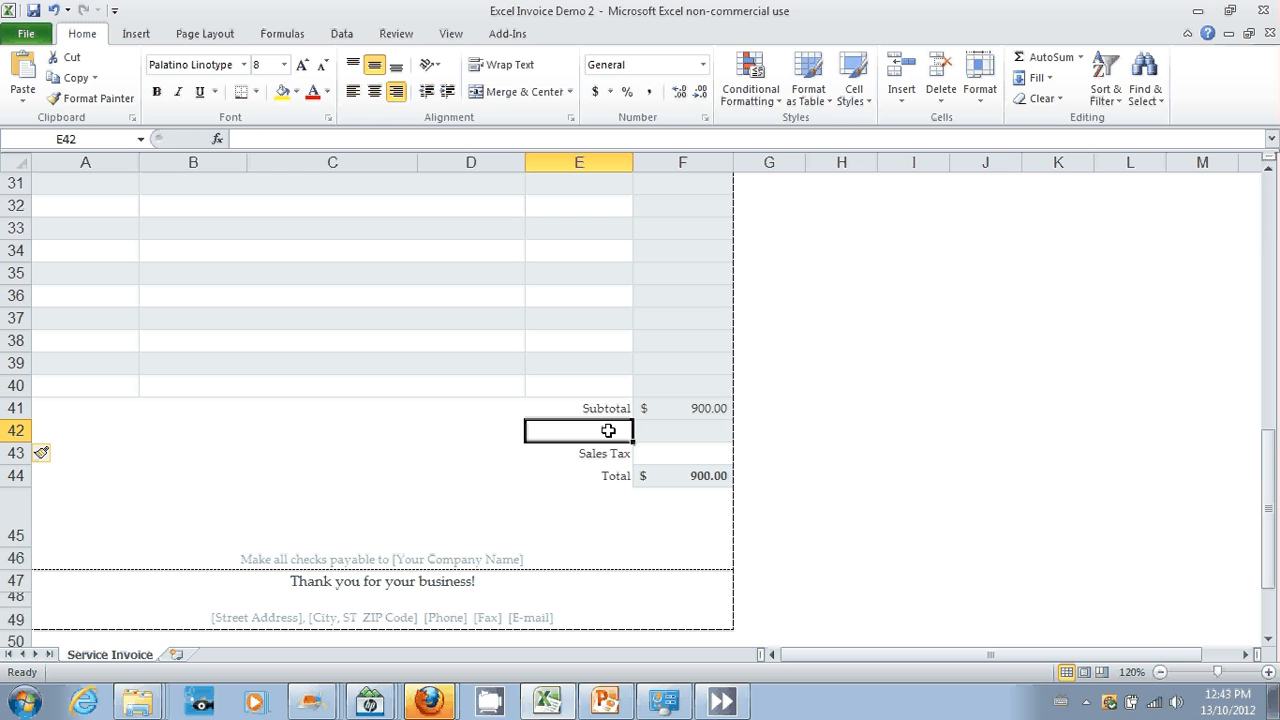
type("Tax")
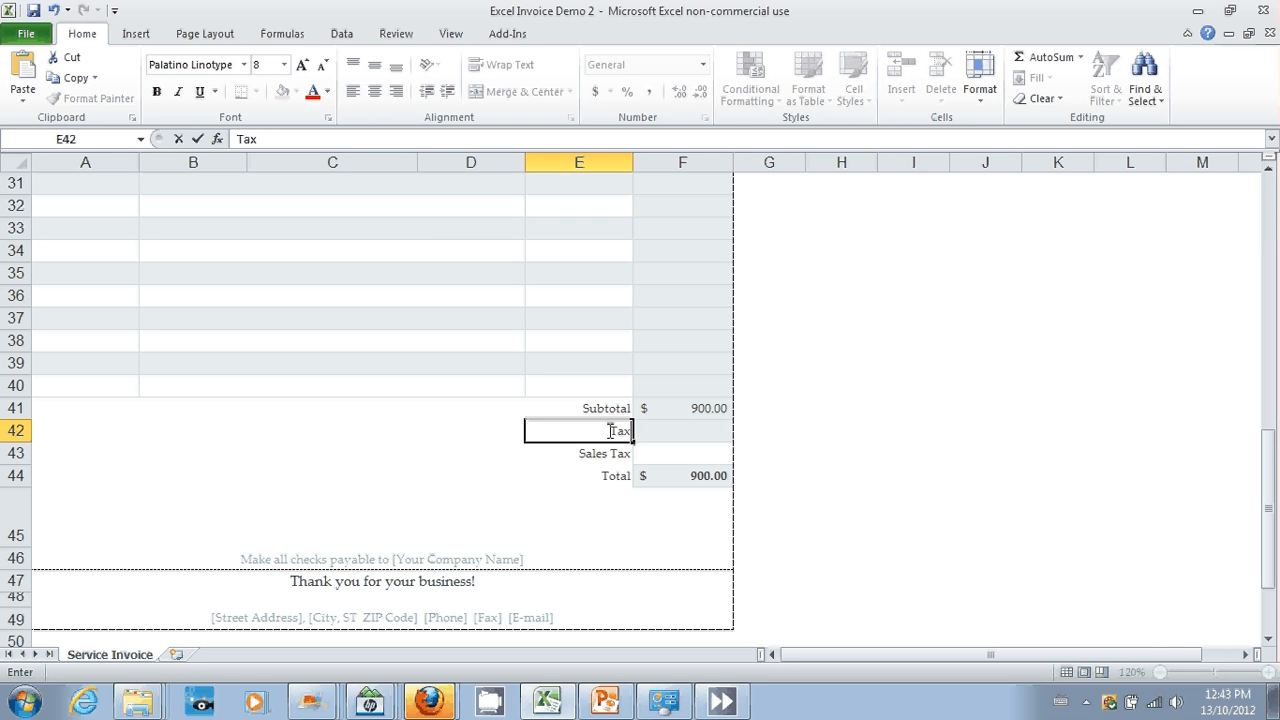
type(" Rate")
key("Tab")
type("13%")
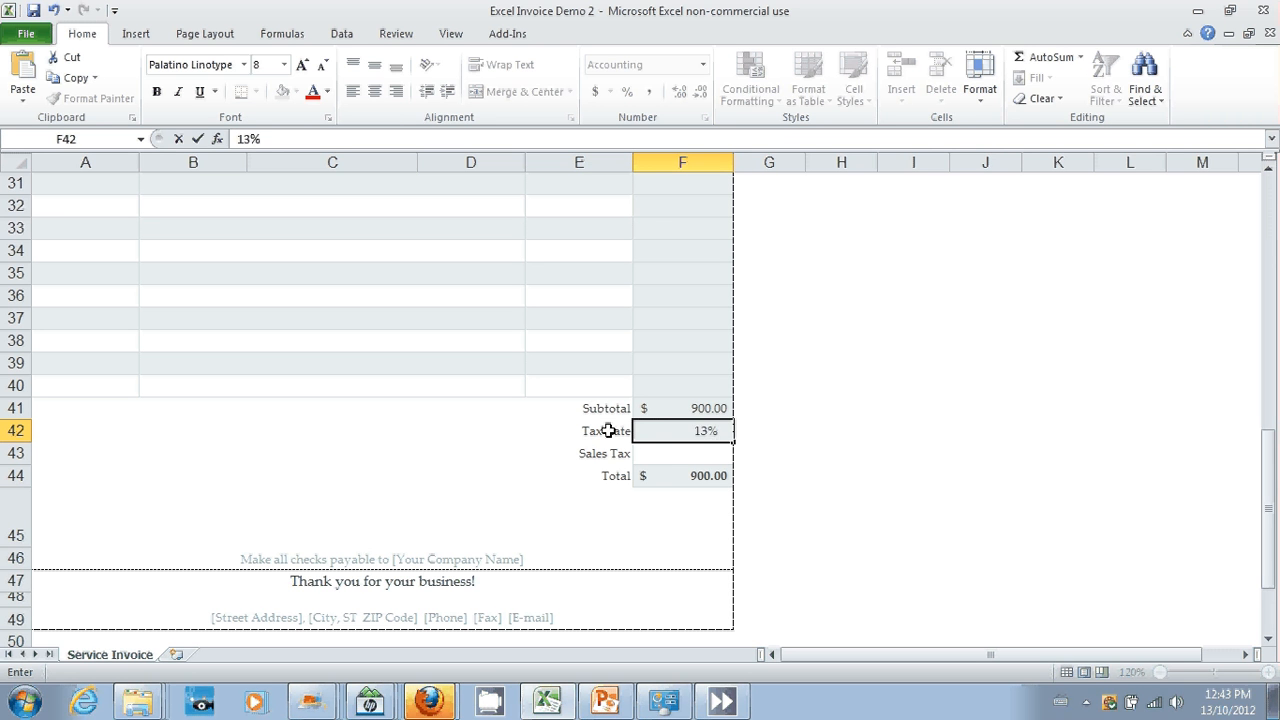
key("Return")
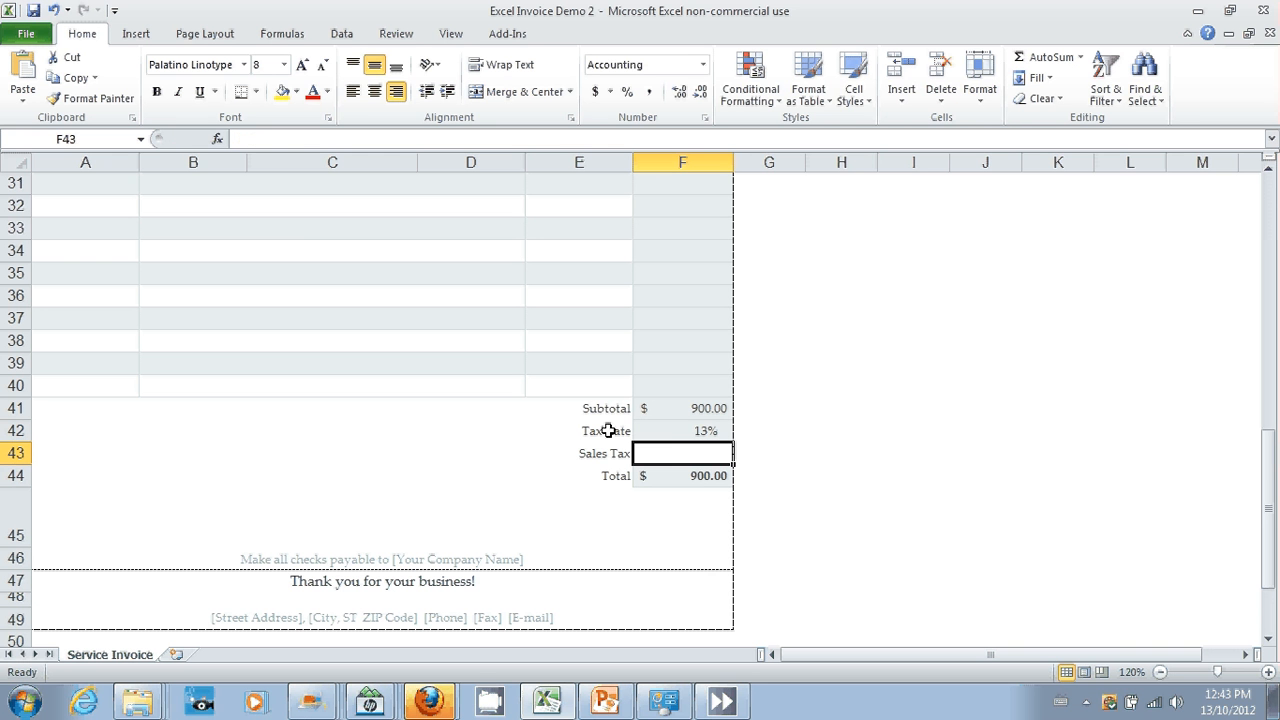
Step: Format the tax rate in F42 as a Number with two decimal places, and return it to the Percentage format
left_click(688, 432)
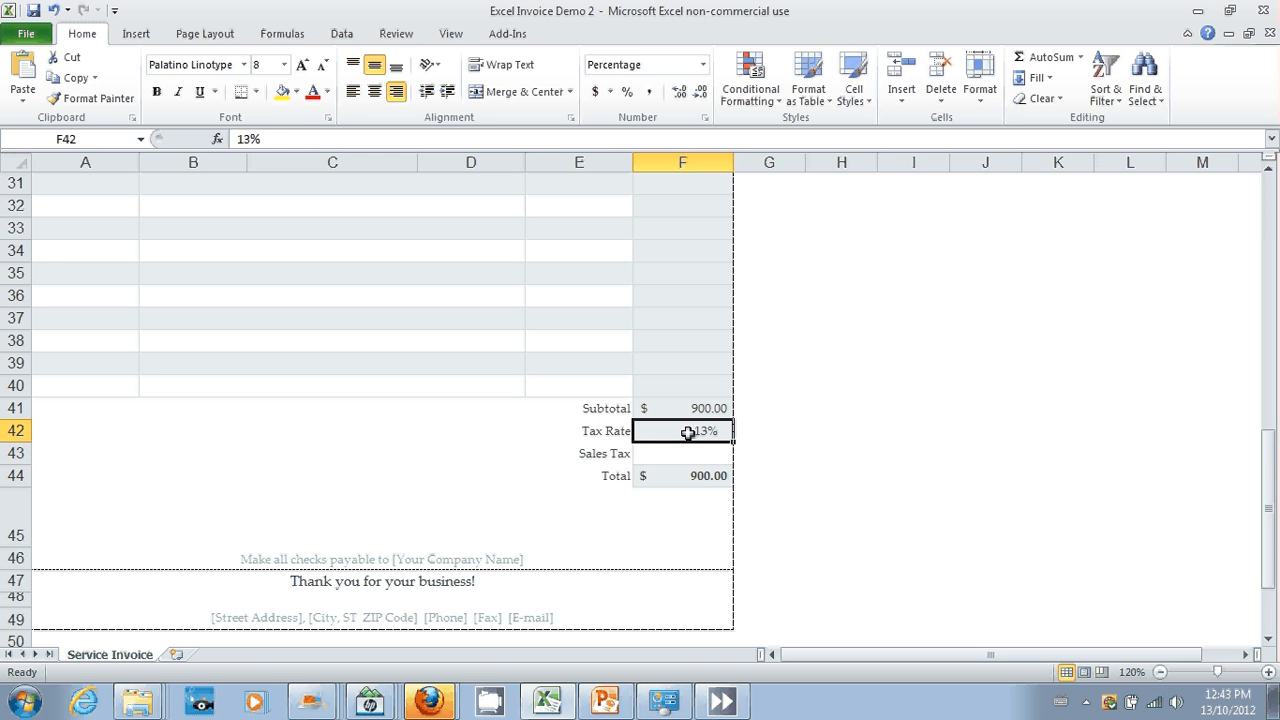
left_click(704, 118)
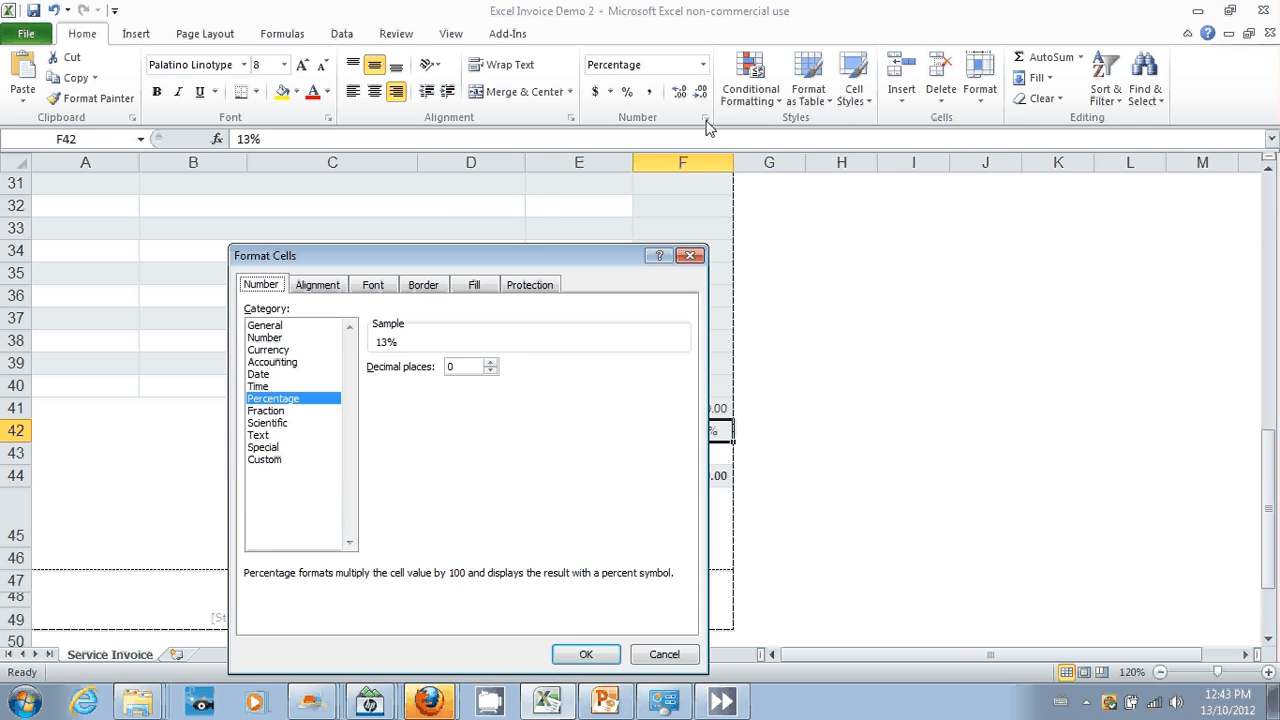
left_click(298, 338)
left_click(490, 363)
left_click(490, 363)
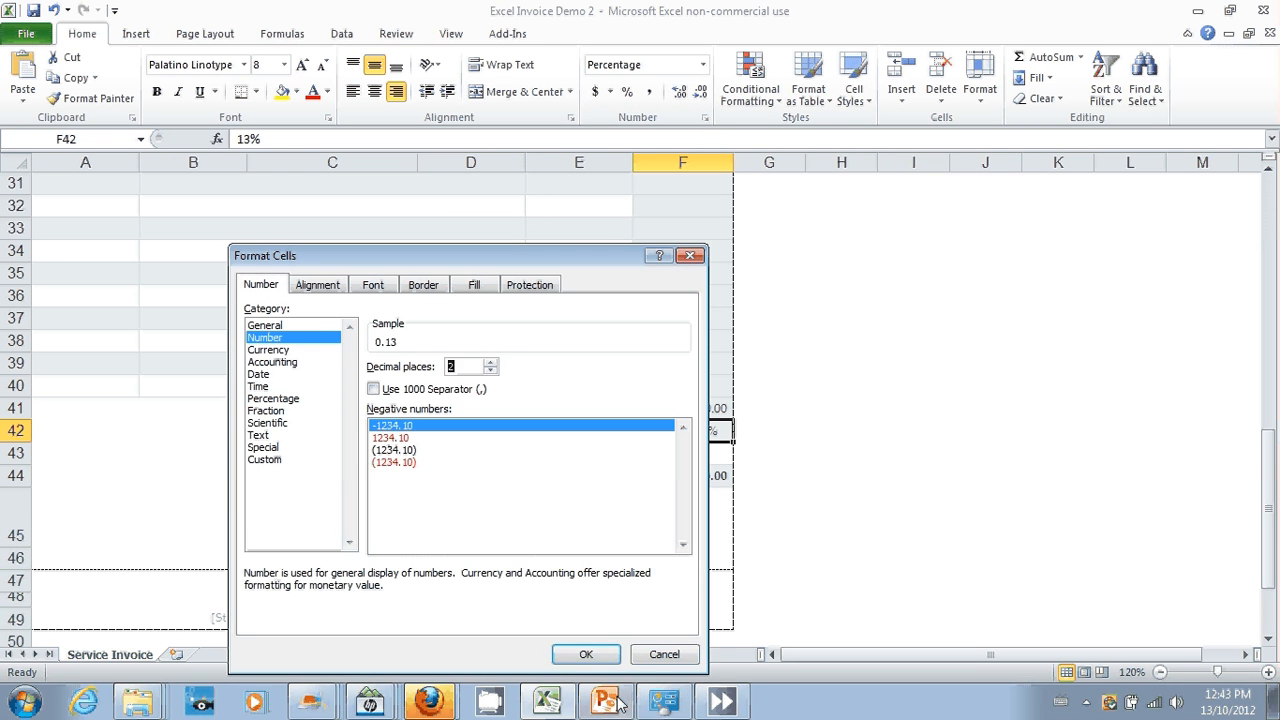
left_click(595, 654)
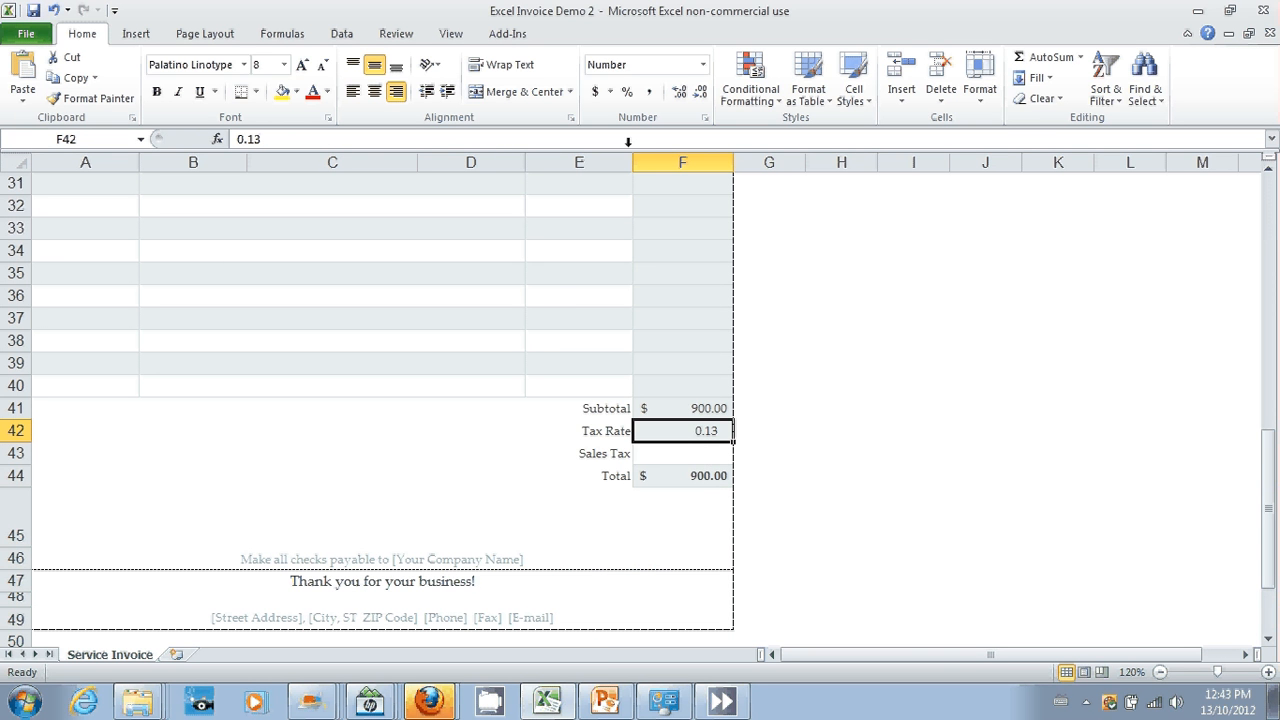
left_click(628, 92)
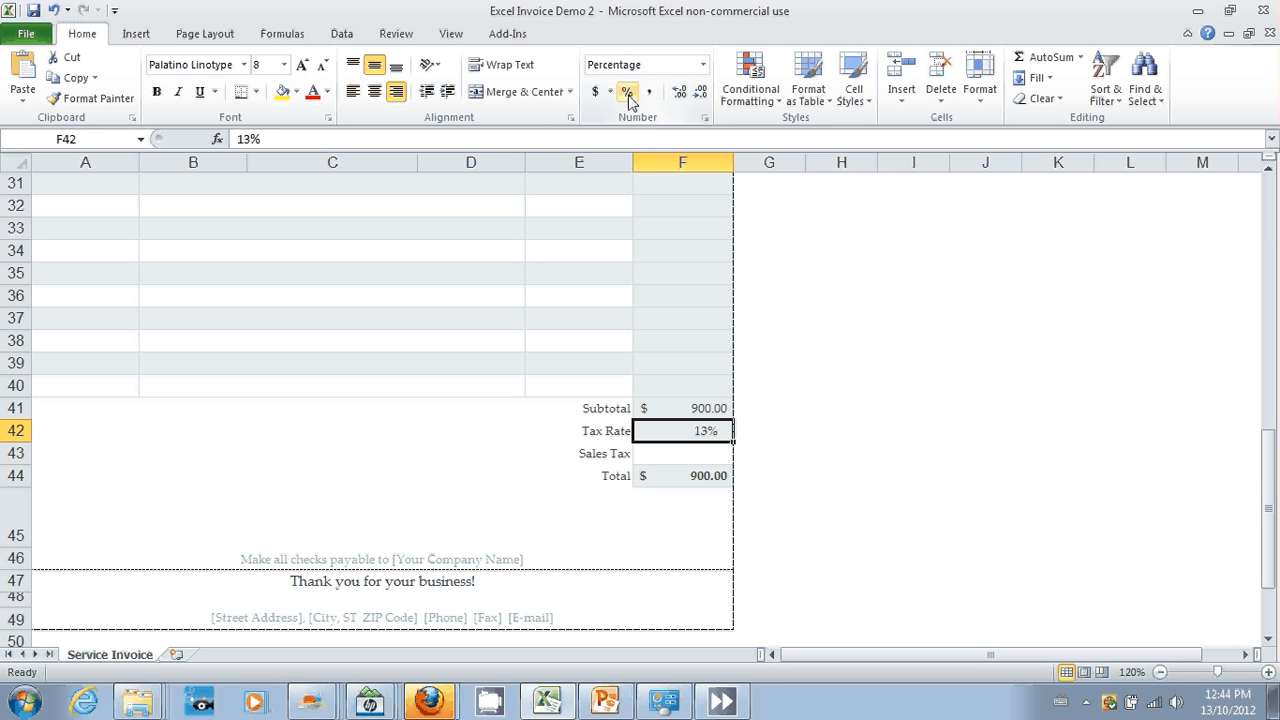
Step: Calculate the Sales Tax in F43 with the formula =F41*F42 and apply the dollar accounting format to it
left_click(673, 453)
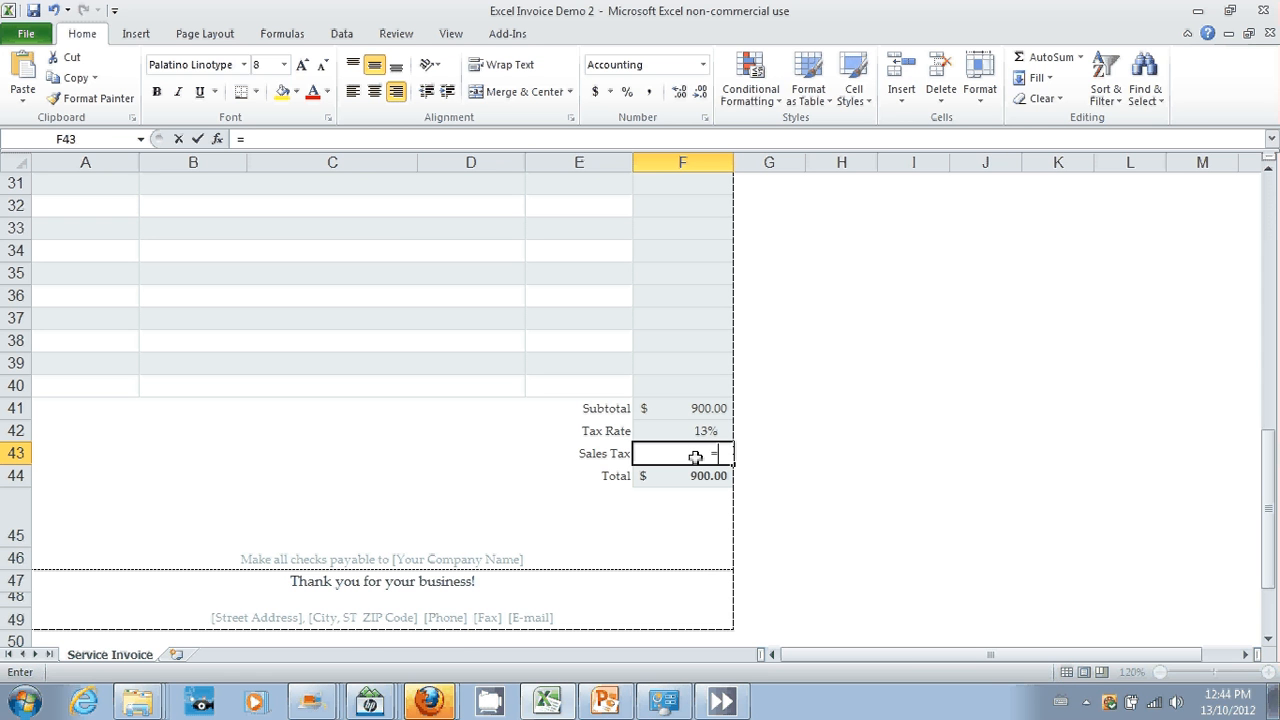
type("=")
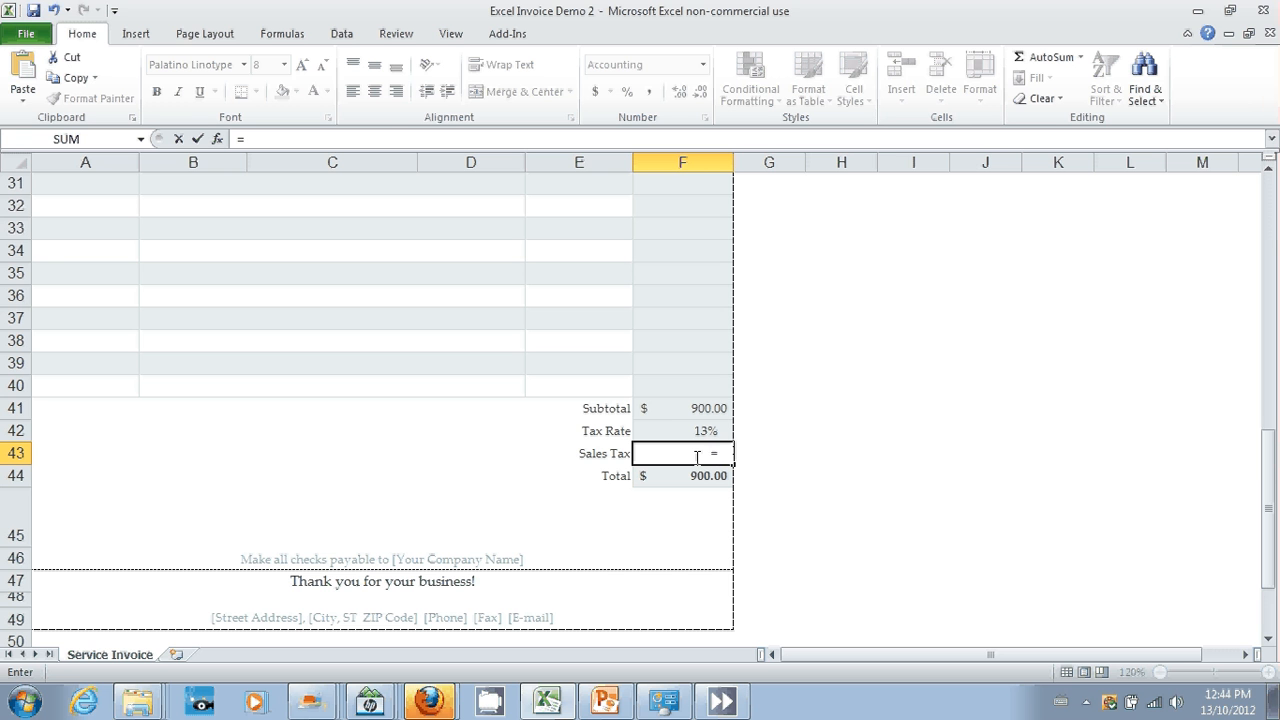
left_click(680, 406)
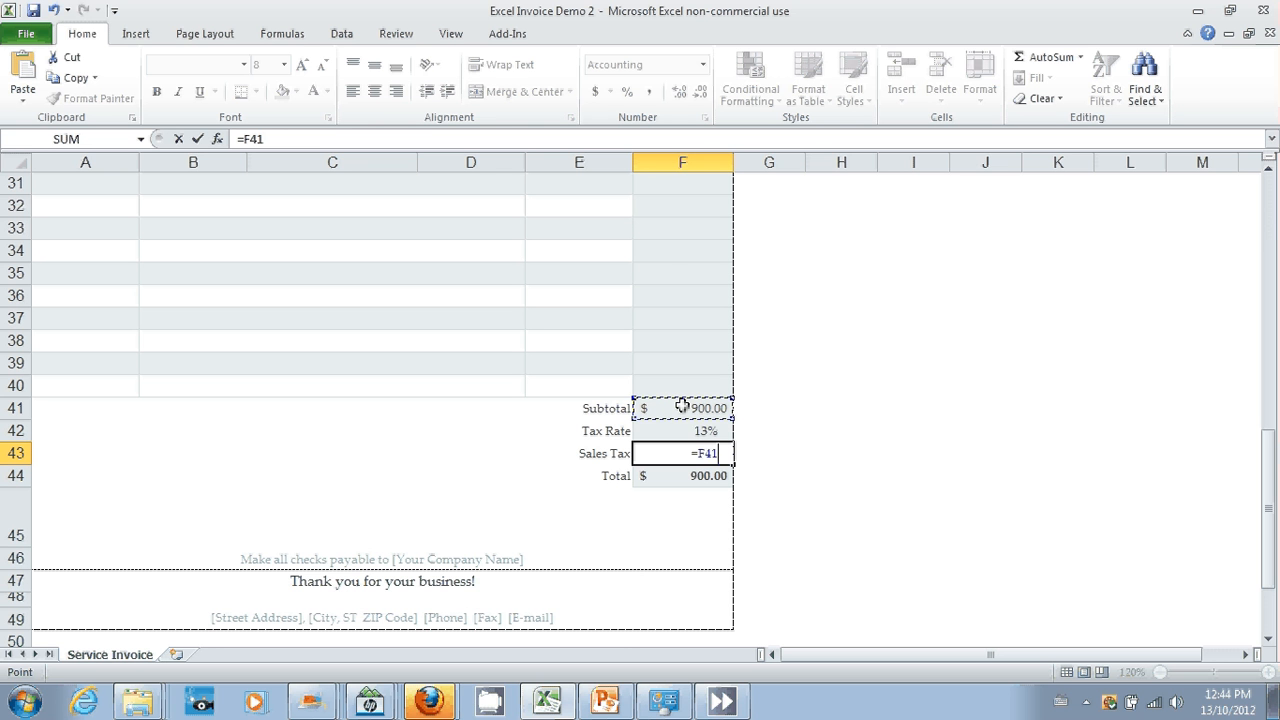
type("*")
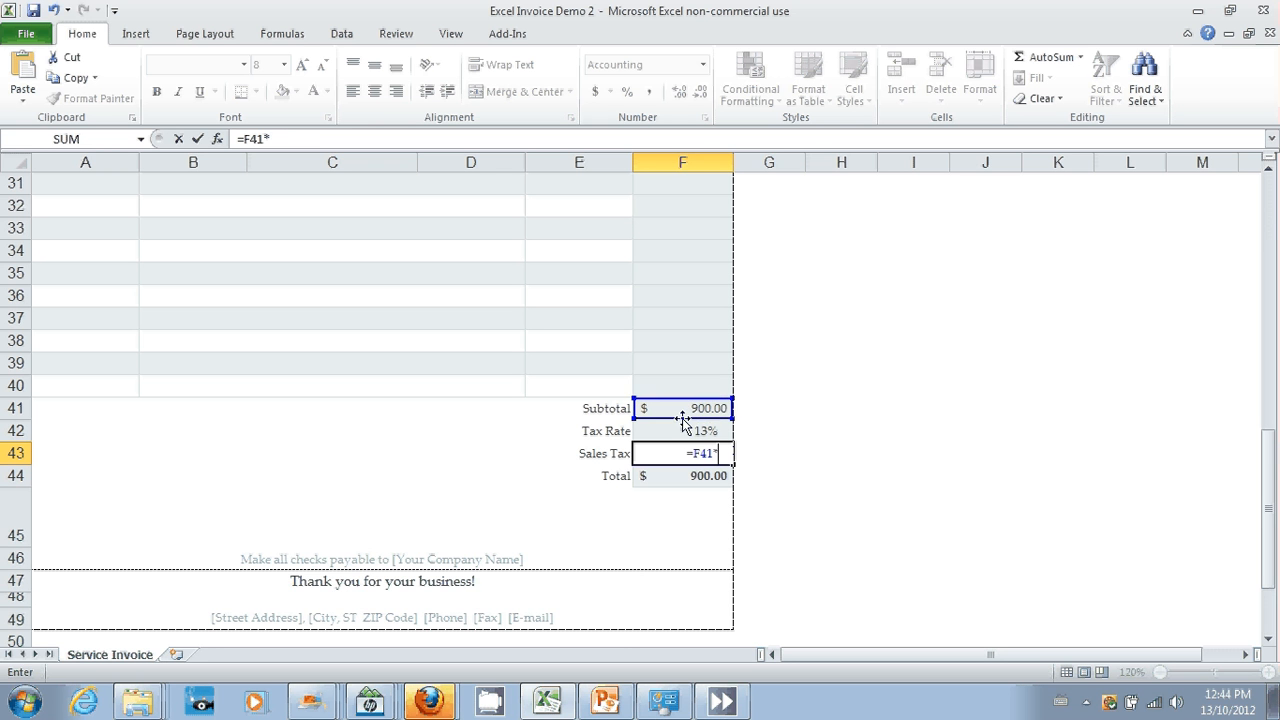
left_click(678, 435)
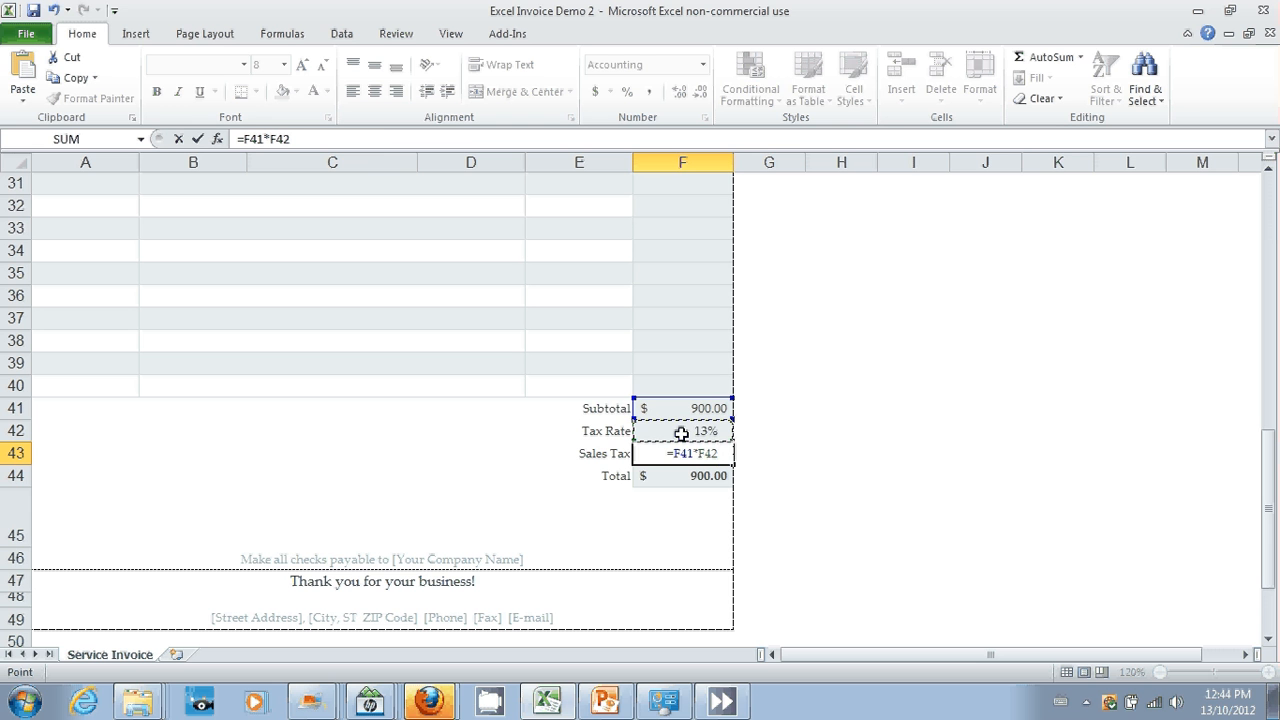
key("Return")
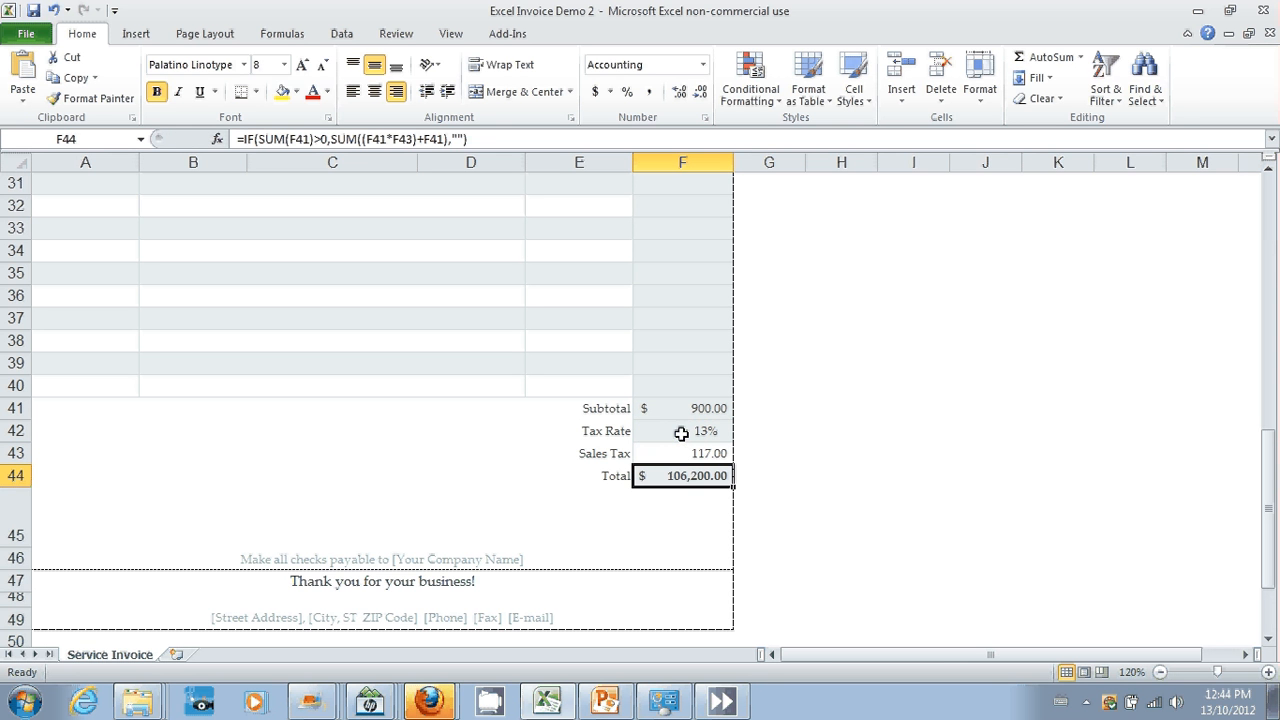
left_click(678, 456)
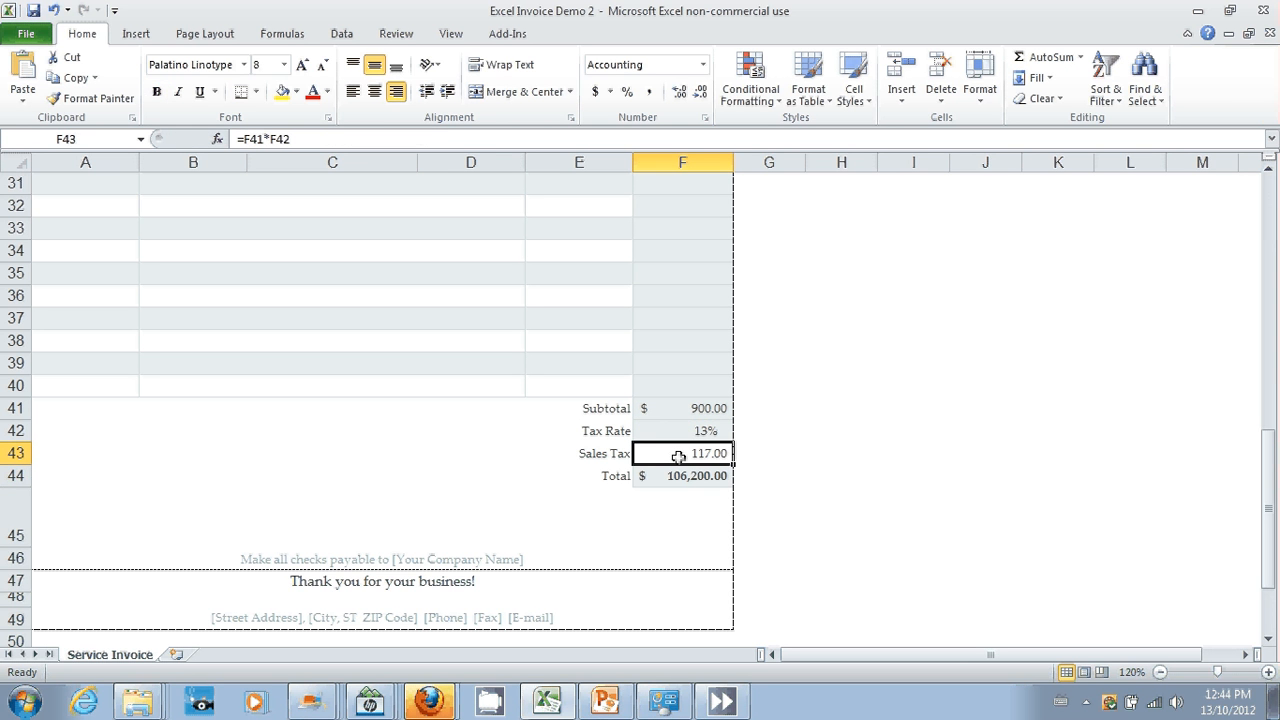
left_click(595, 95)
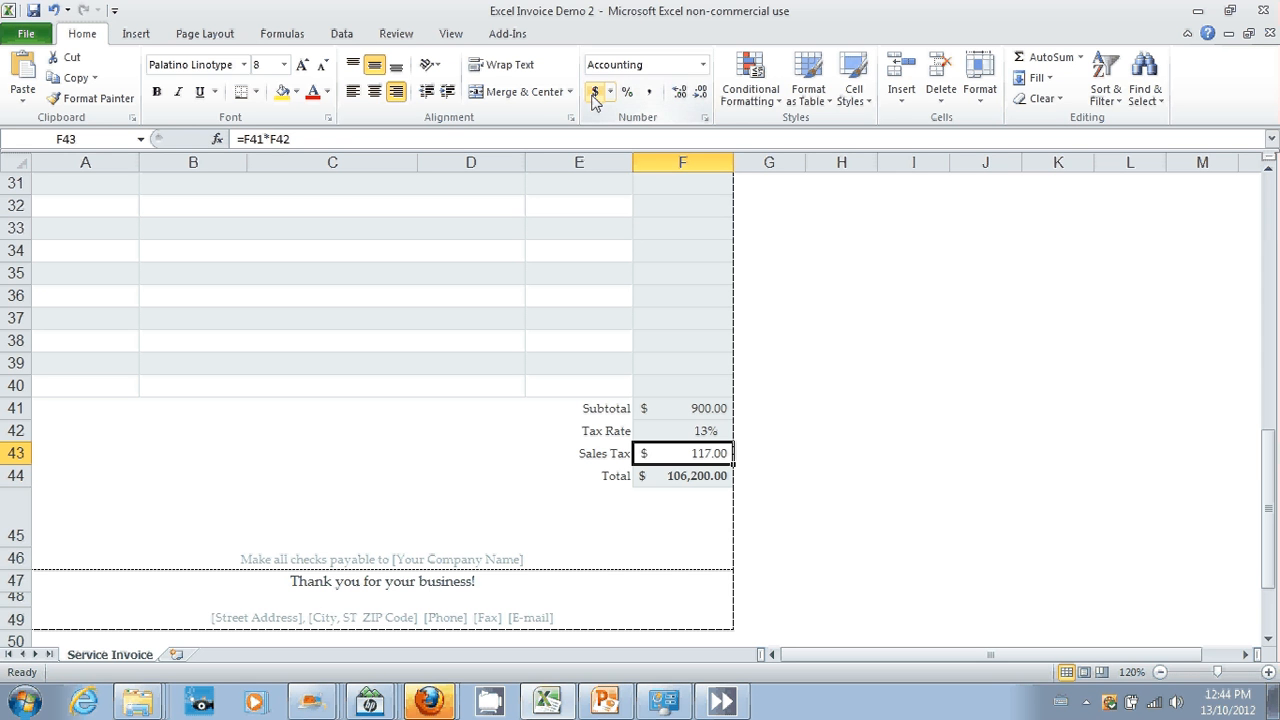
Step: Replace the Total formula in F44 with =F41+F43 to add the Subtotal and the Sales Tax
left_click(686, 475)
key("ctrl+b")
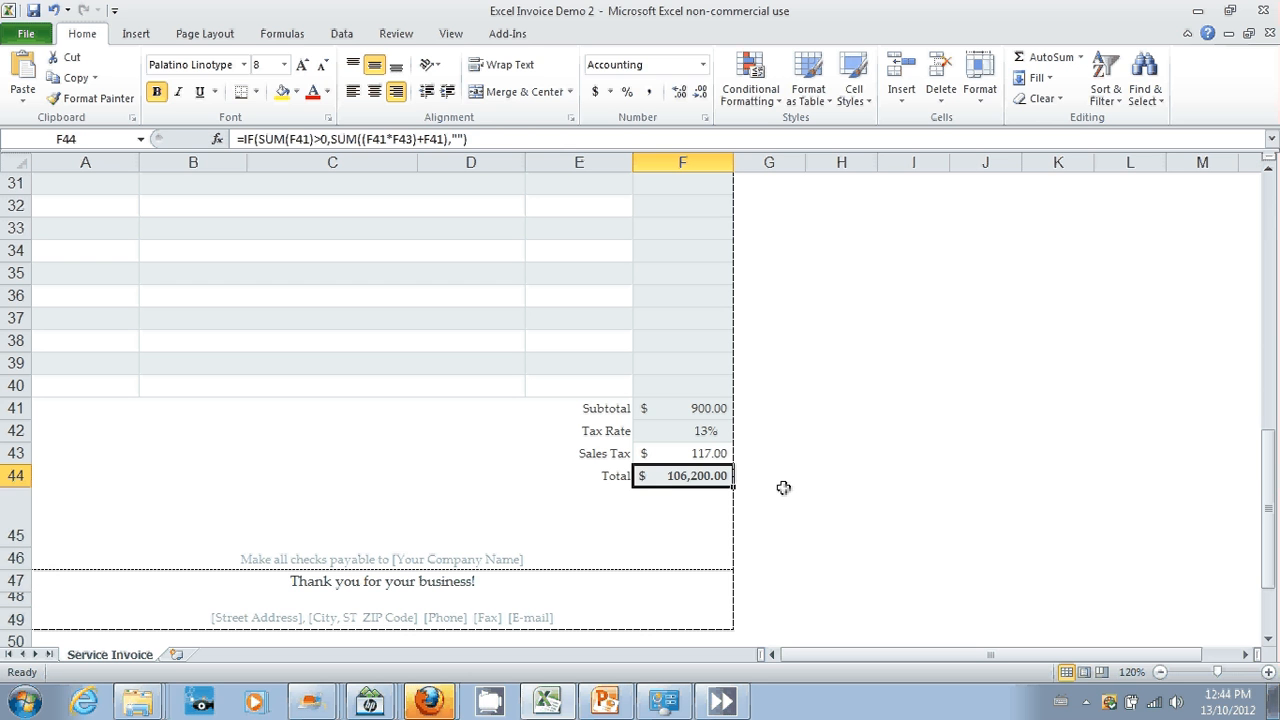
type("=")
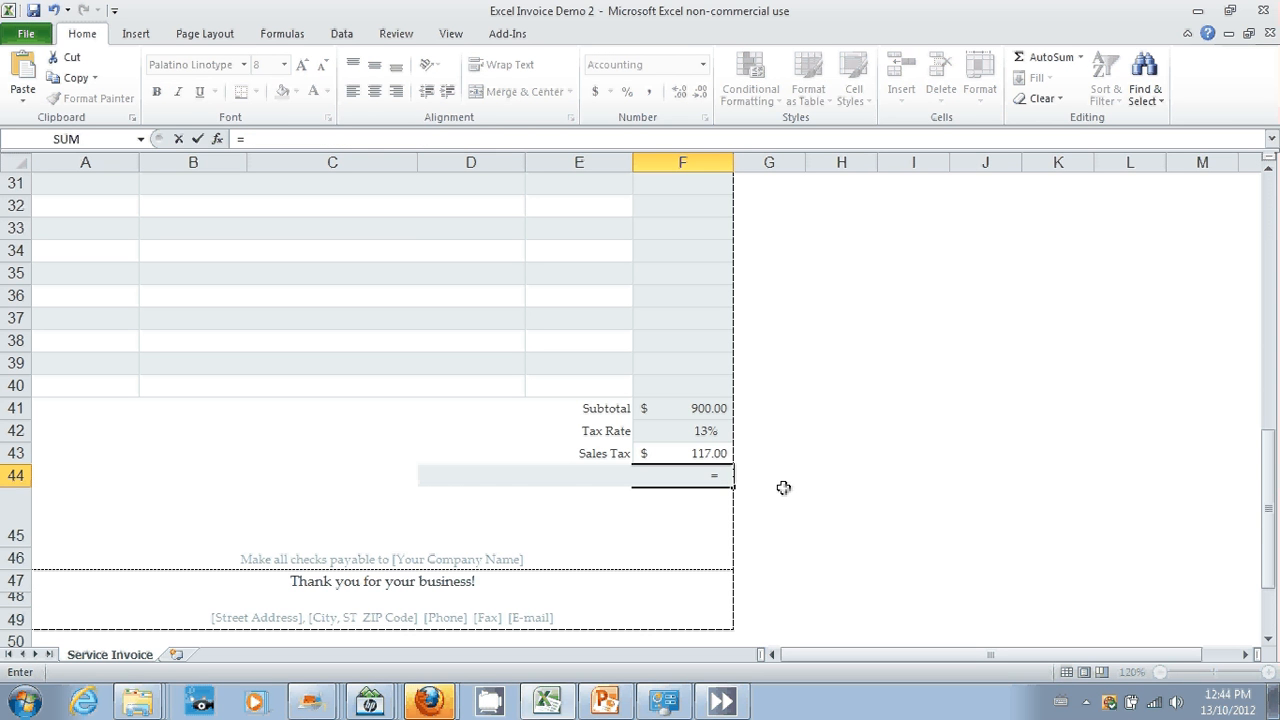
left_click(678, 410)
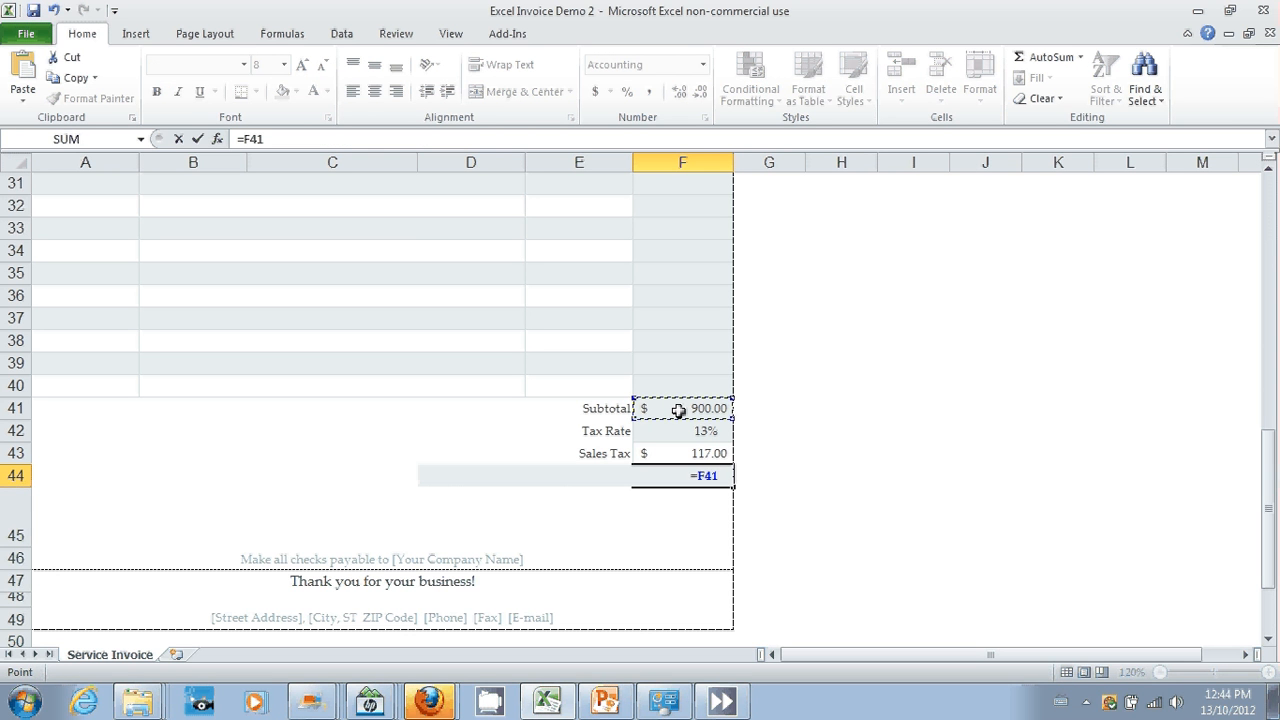
type("+")
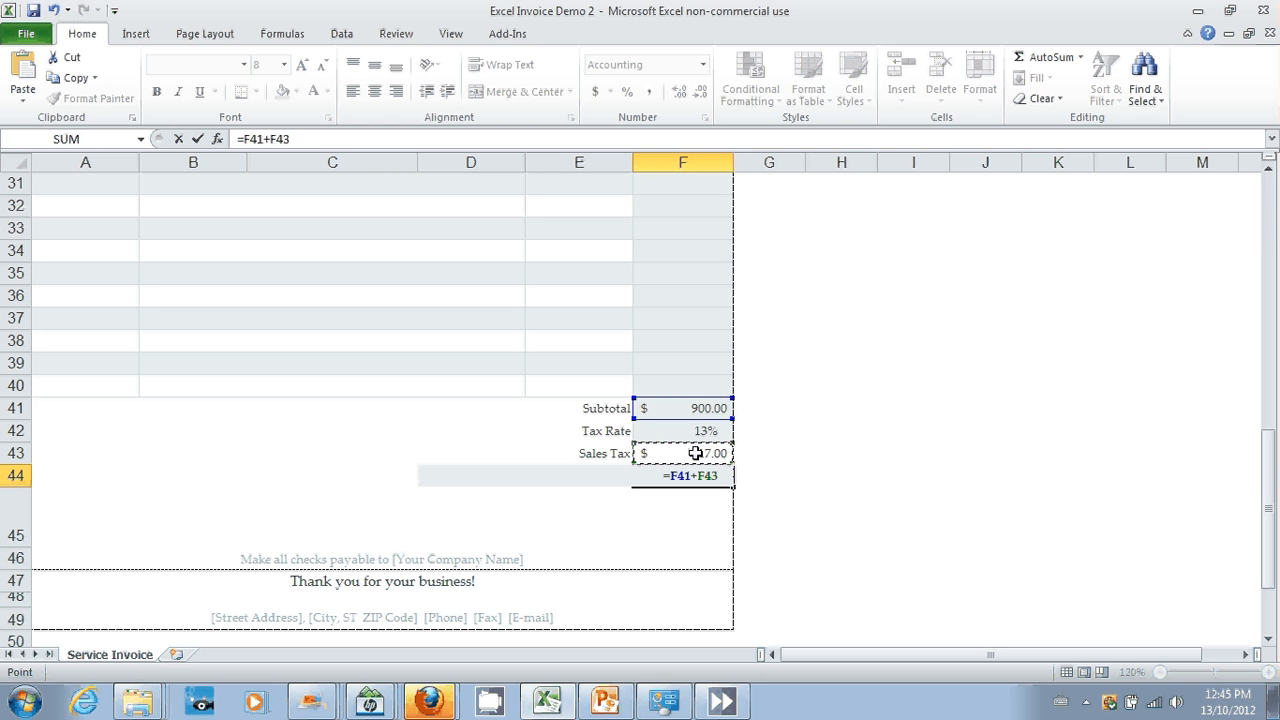
key("Return")
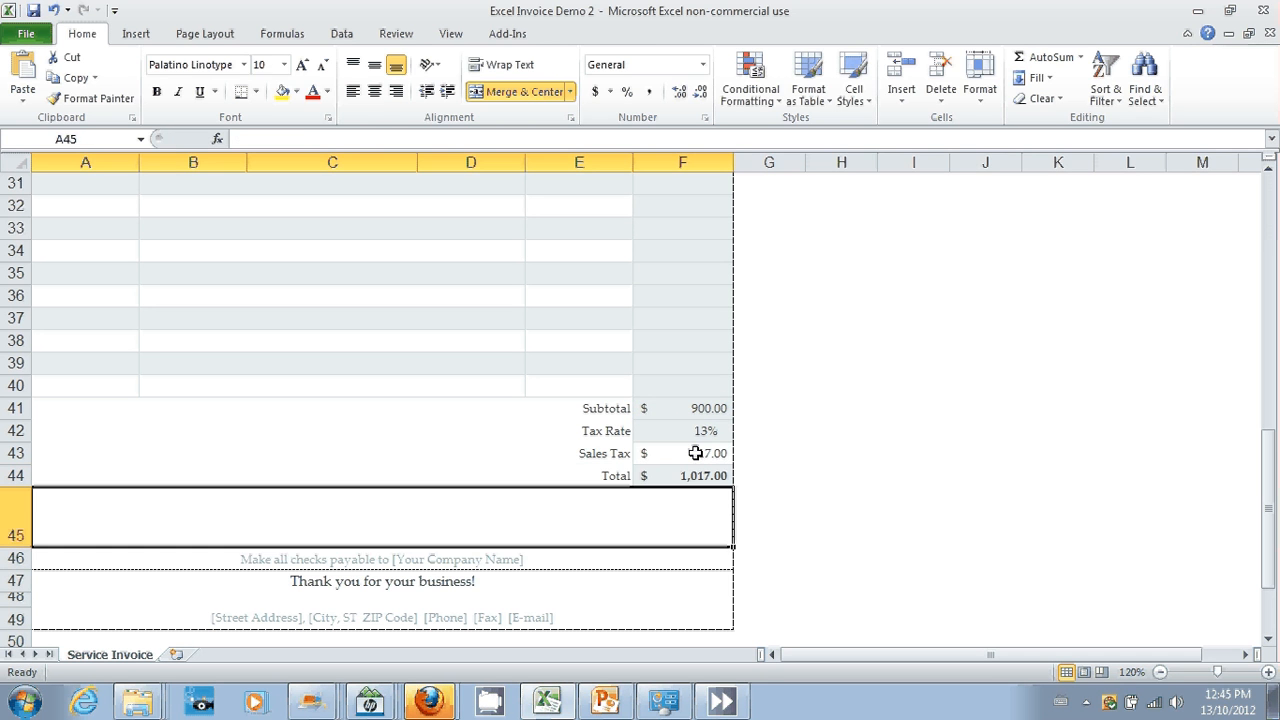
Step: Delete the empty item rows 39 and 40 directly above the Subtotal row
left_click(14, 363)
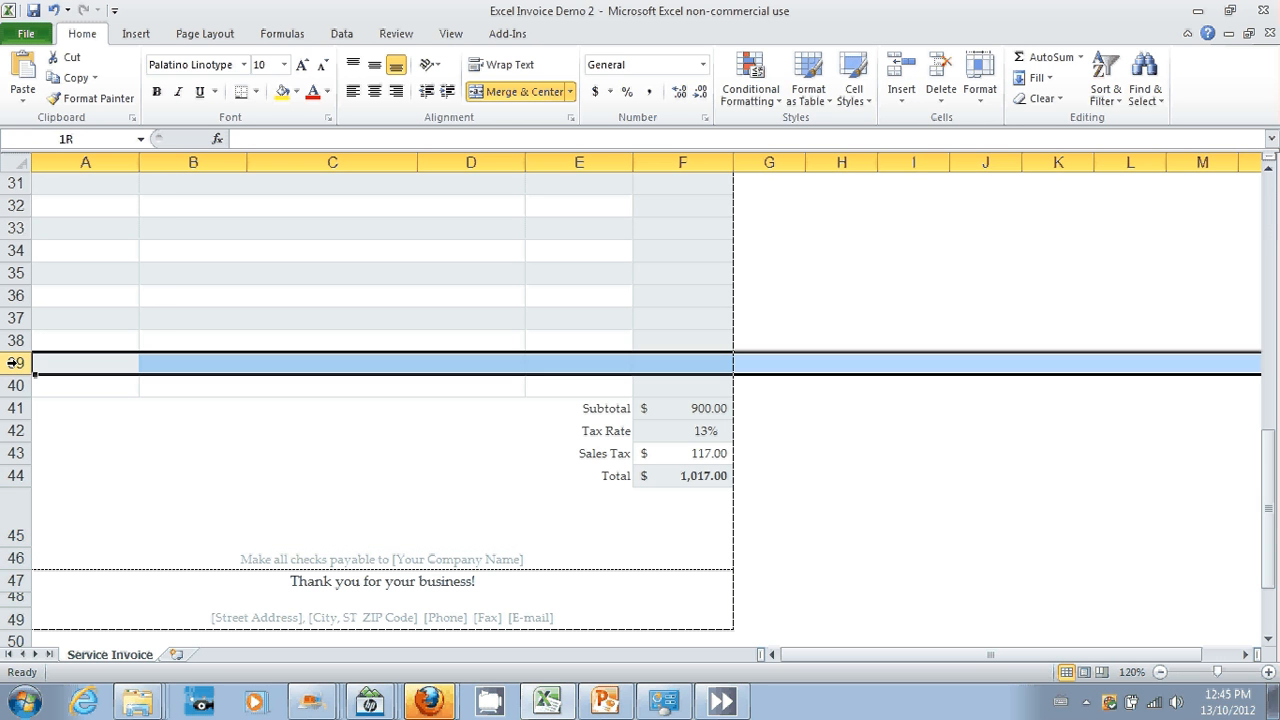
left_click(12, 385, "shift")
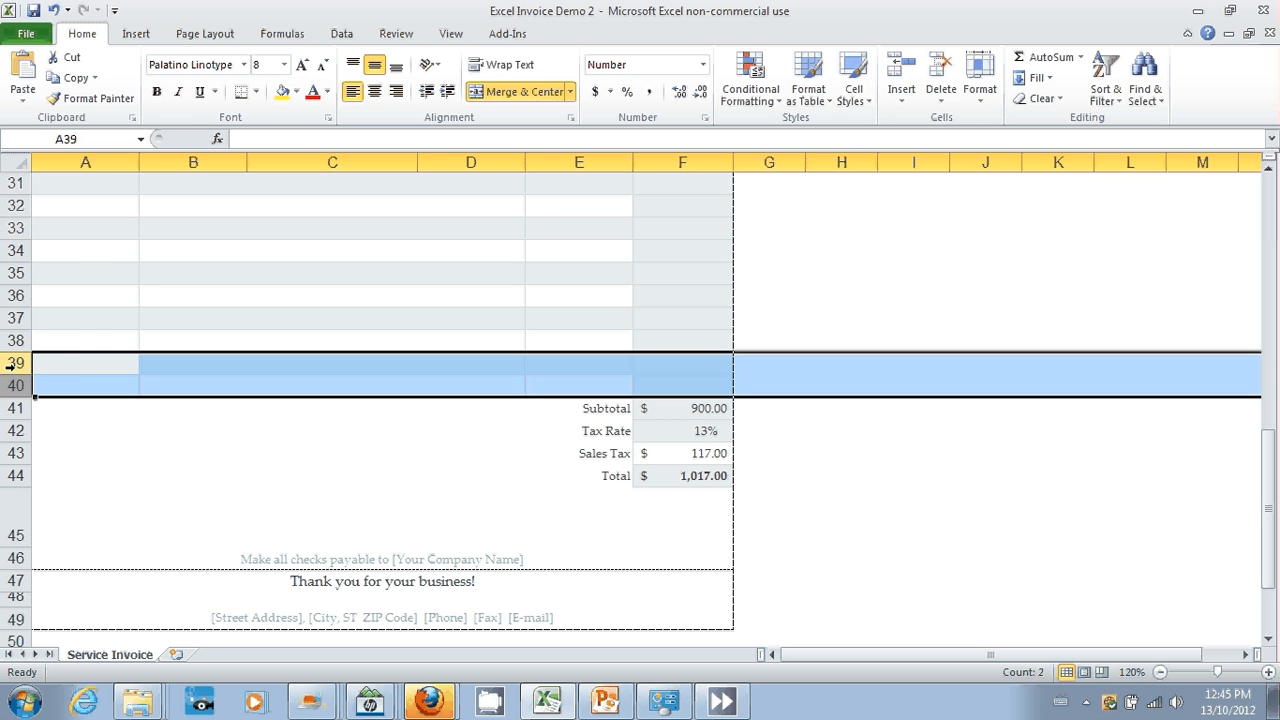
right_click(12, 365)
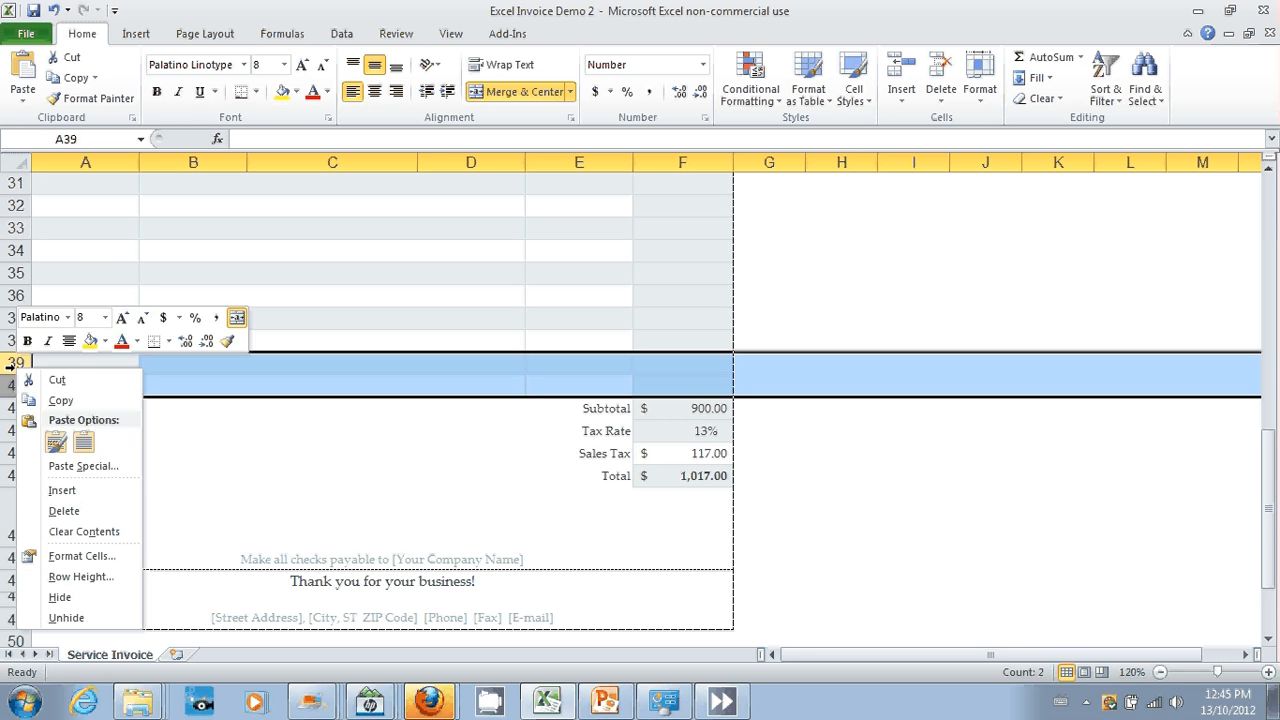
left_click(66, 512)
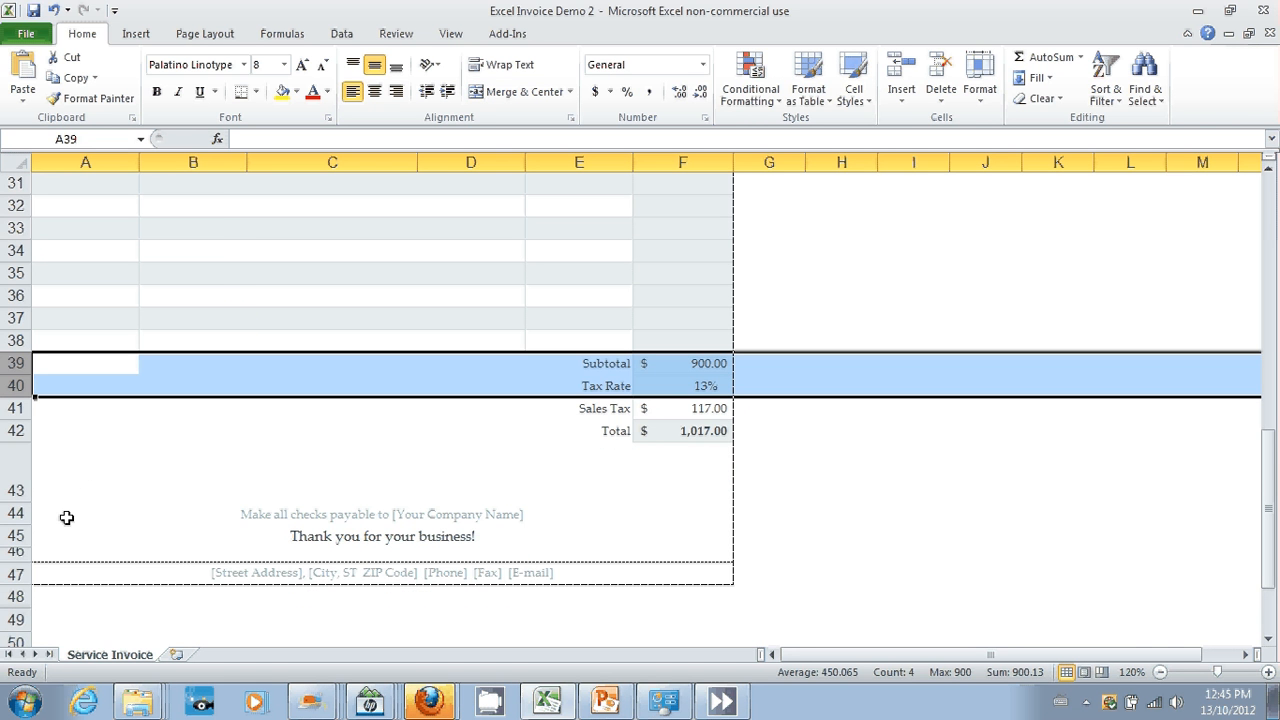
Step: Delete row 47, which holds the placeholder address and contact line below the thank-you message
left_click(16, 573)
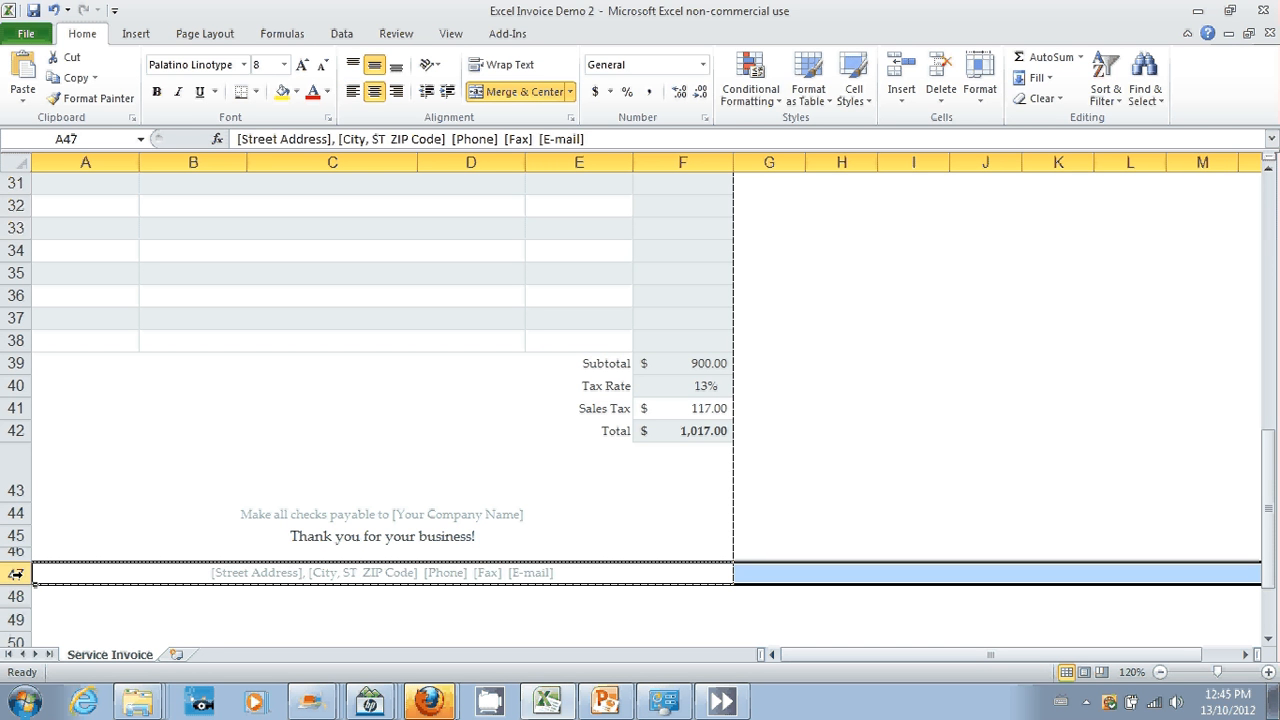
right_click(16, 573)
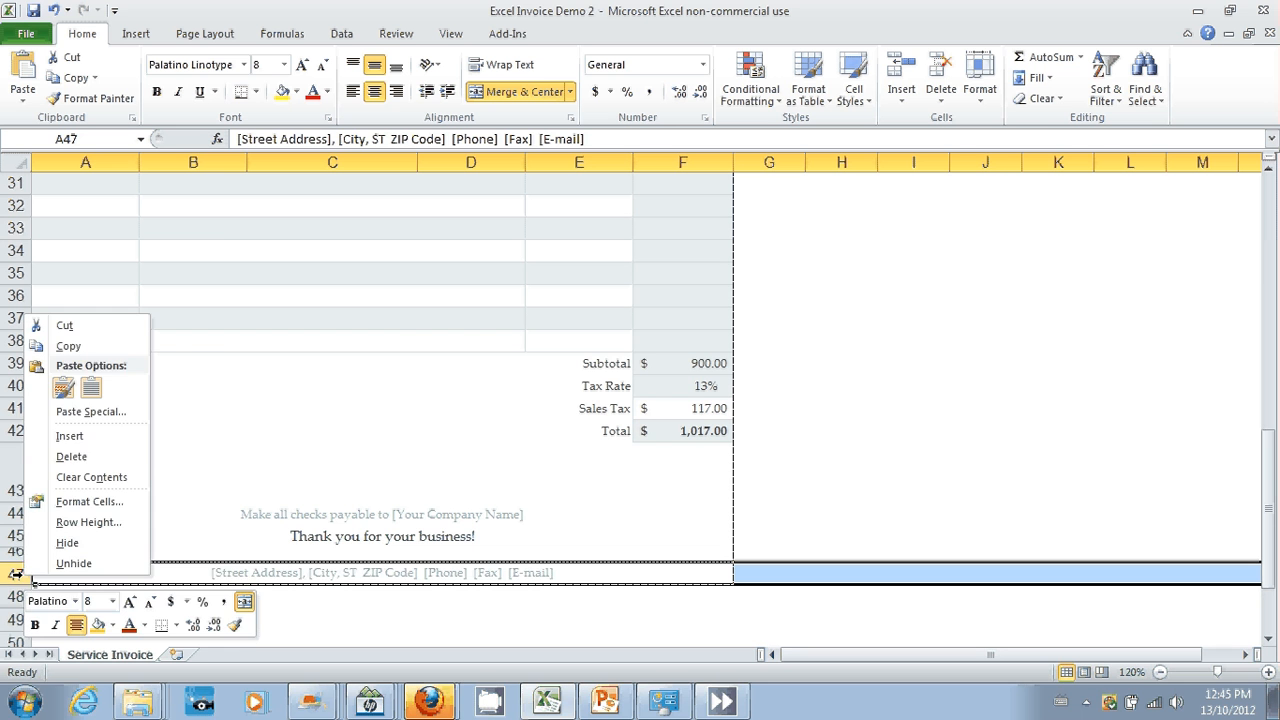
left_click(67, 457)
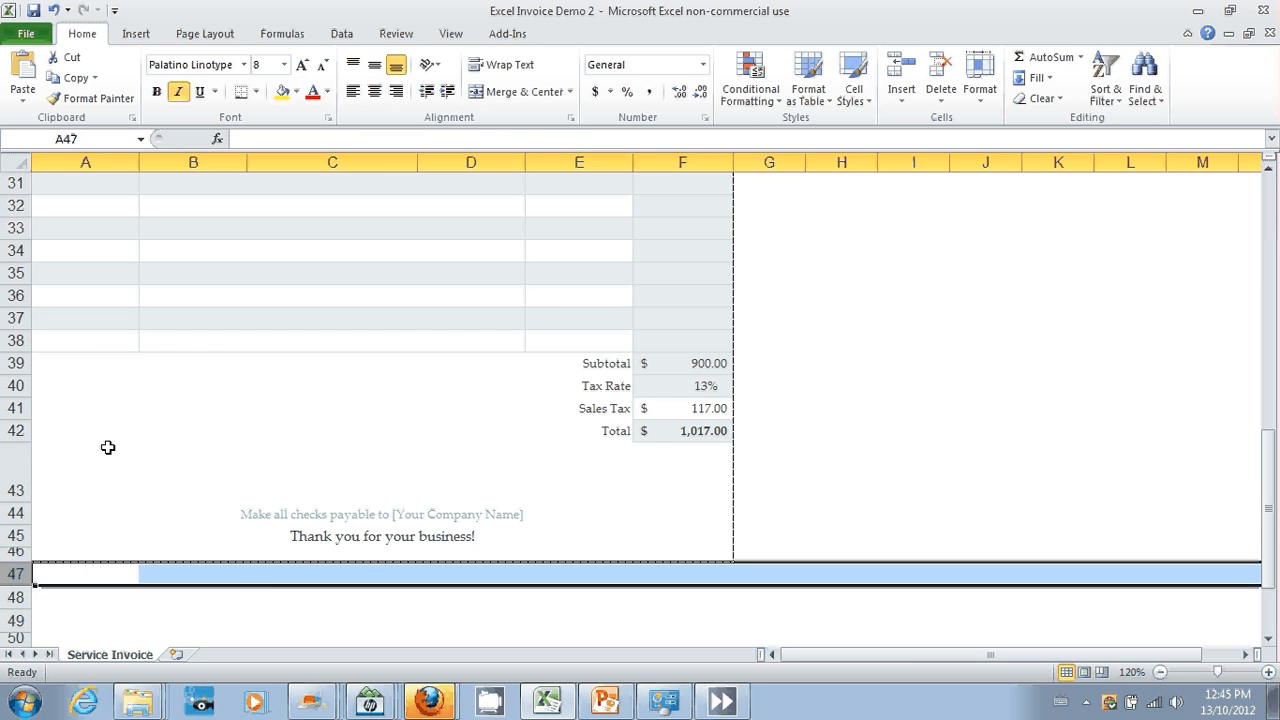
Step: Set the print area to the whole invoice, from row 1 to row 46 across columns A to F
left_click_drag(1273, 545, 1255, 282)
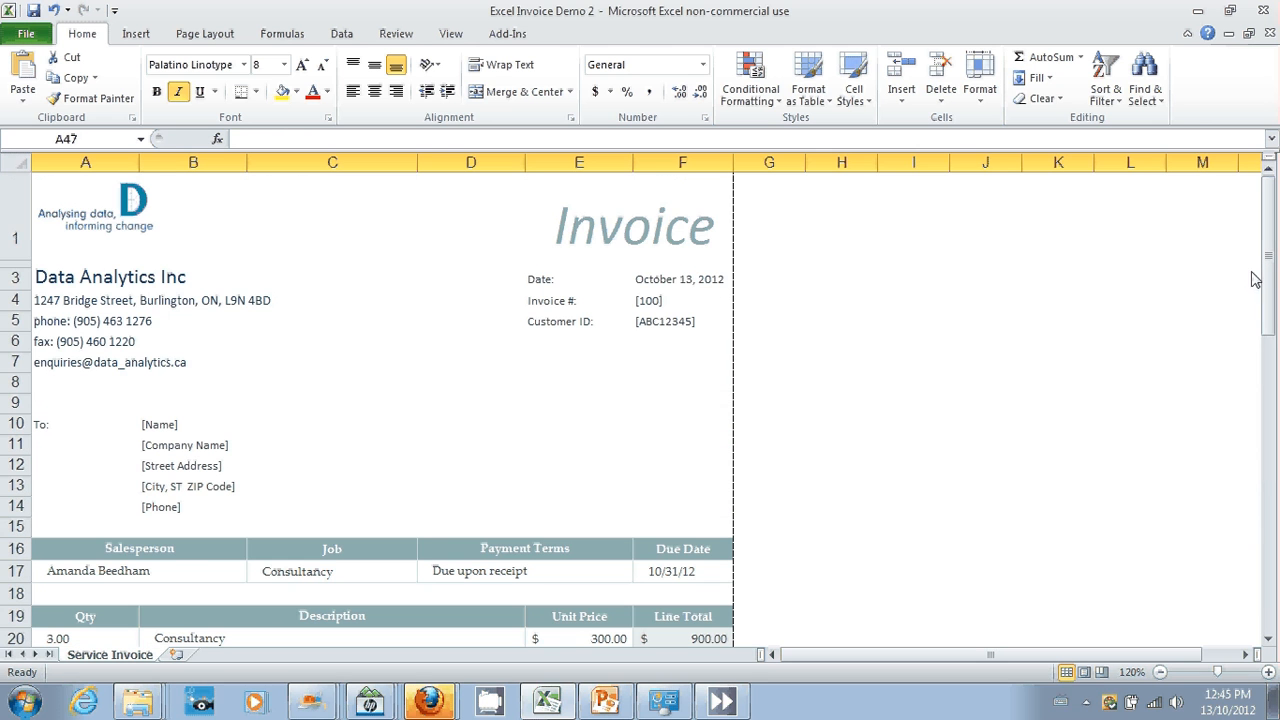
left_click(715, 215)
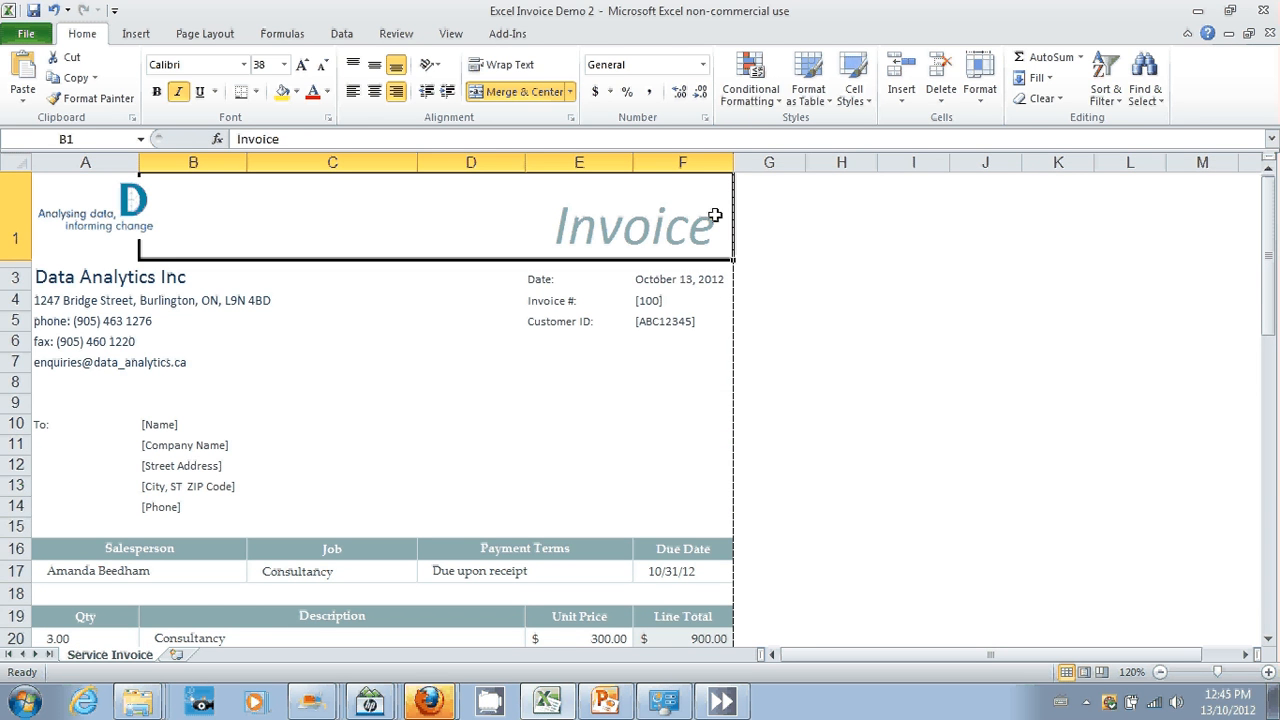
key("shift+Left")
key("shift+Down")
key("shift+Down")
key("shift+Down")
key("shift+Down")
key("shift+Down")
key("shift+Down")
key("shift+Down")
key("shift+Down")
key("shift+Down")
key("shift+Down")
key("shift+Down")
key("shift+Down")
key("shift+Down")
key("shift+Down")
key("shift+Down")
key("shift+Down")
key("shift+Down")
key("shift+Down")
key("shift+Down")
key("shift+Down")
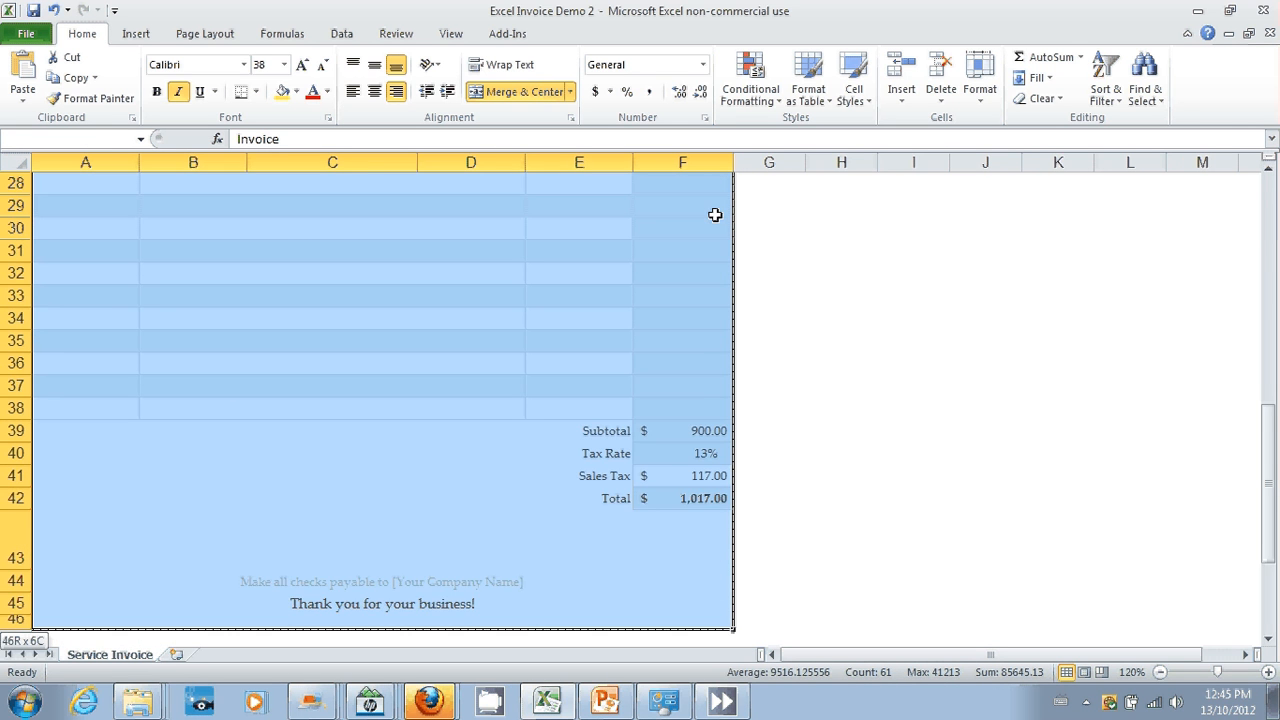
key("shift+Down")
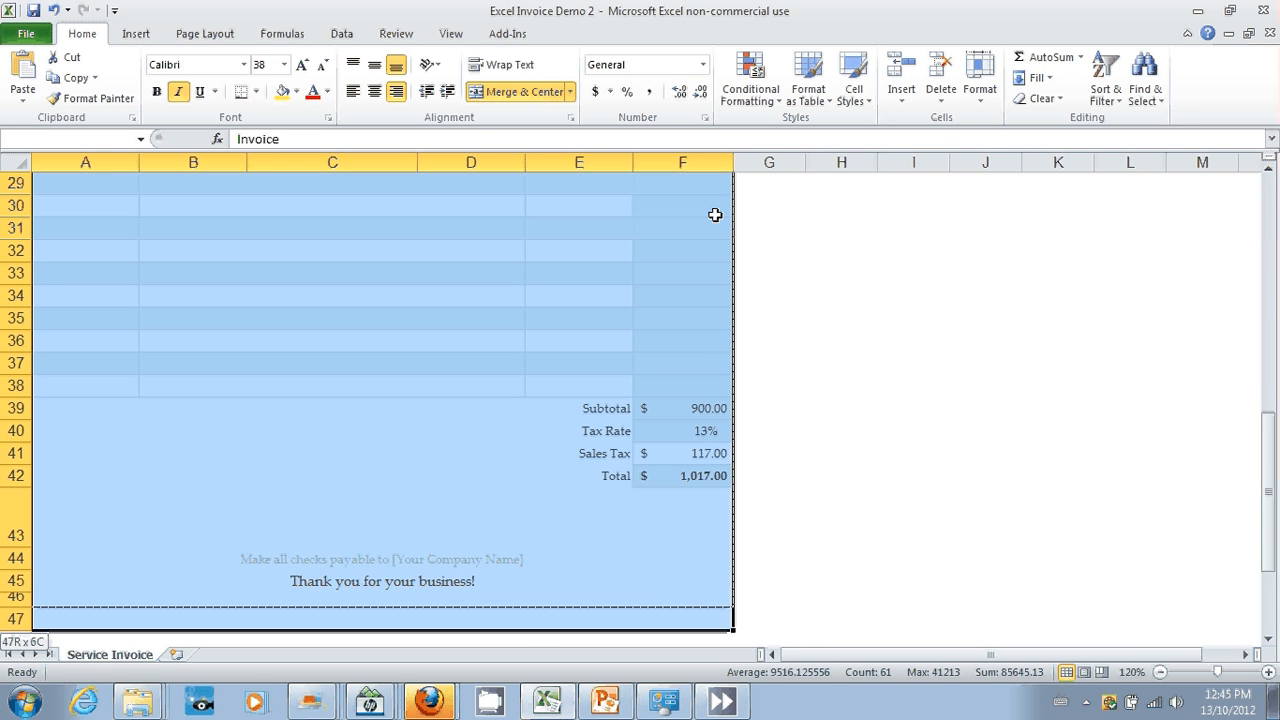
key("shift+Up")
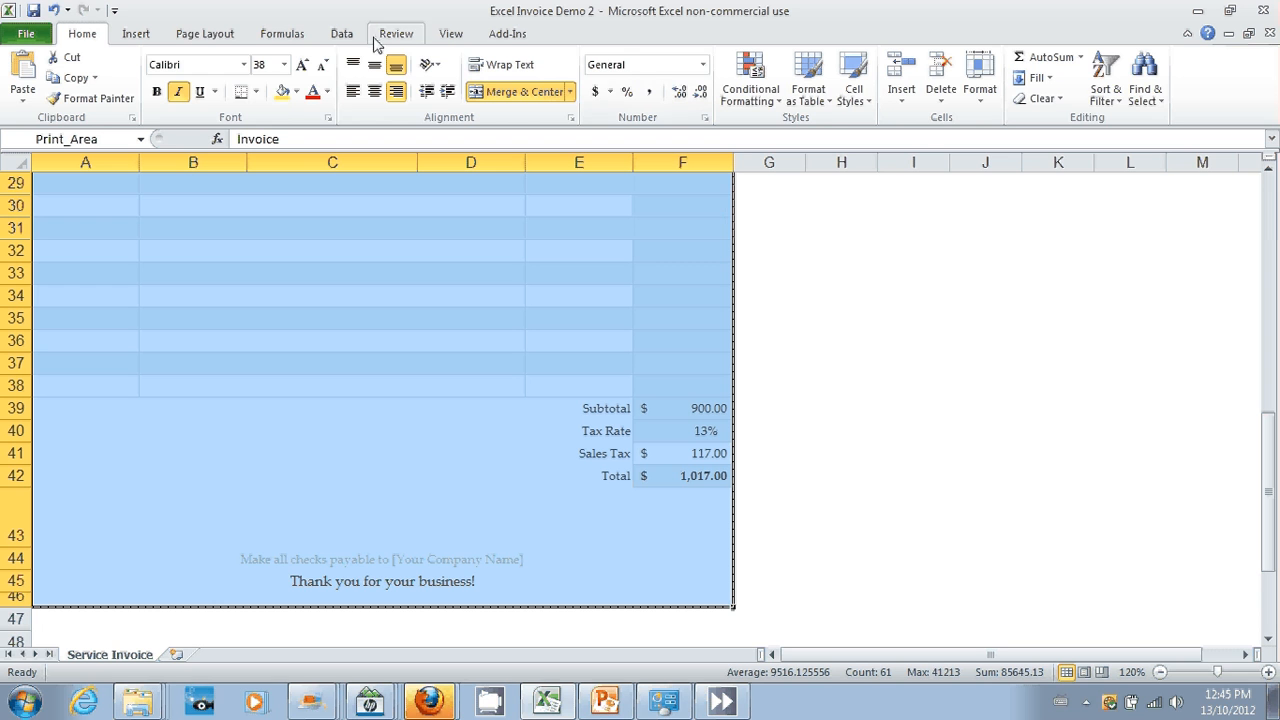
left_click(222, 38)
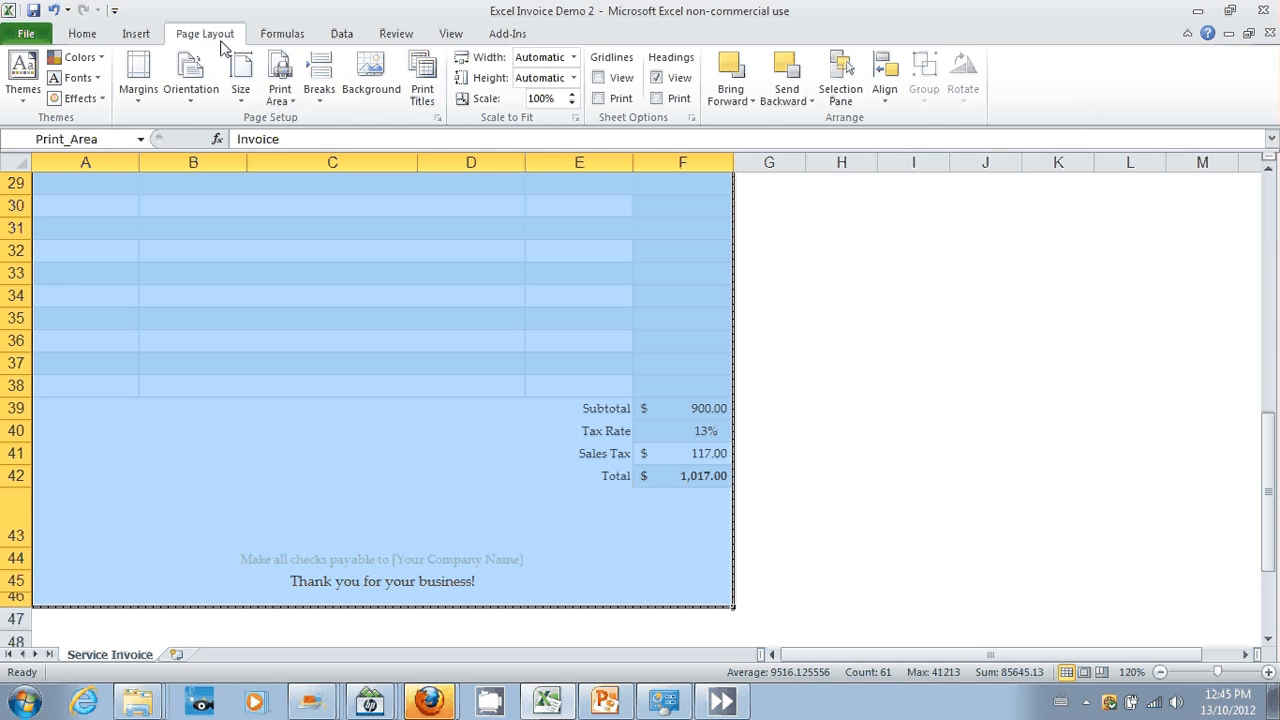
left_click(279, 100)
left_click(296, 122)
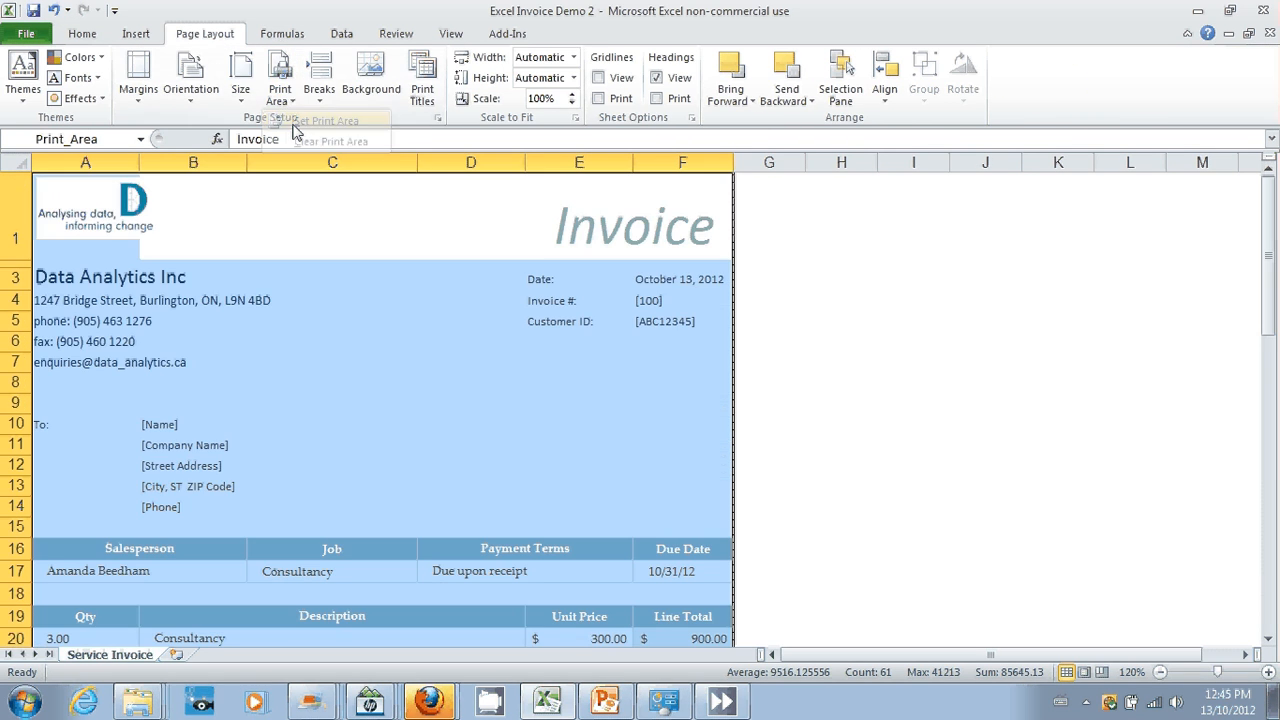
Step: Check the invoice's page layout in the print preview and return to the worksheet
left_click(38, 35)
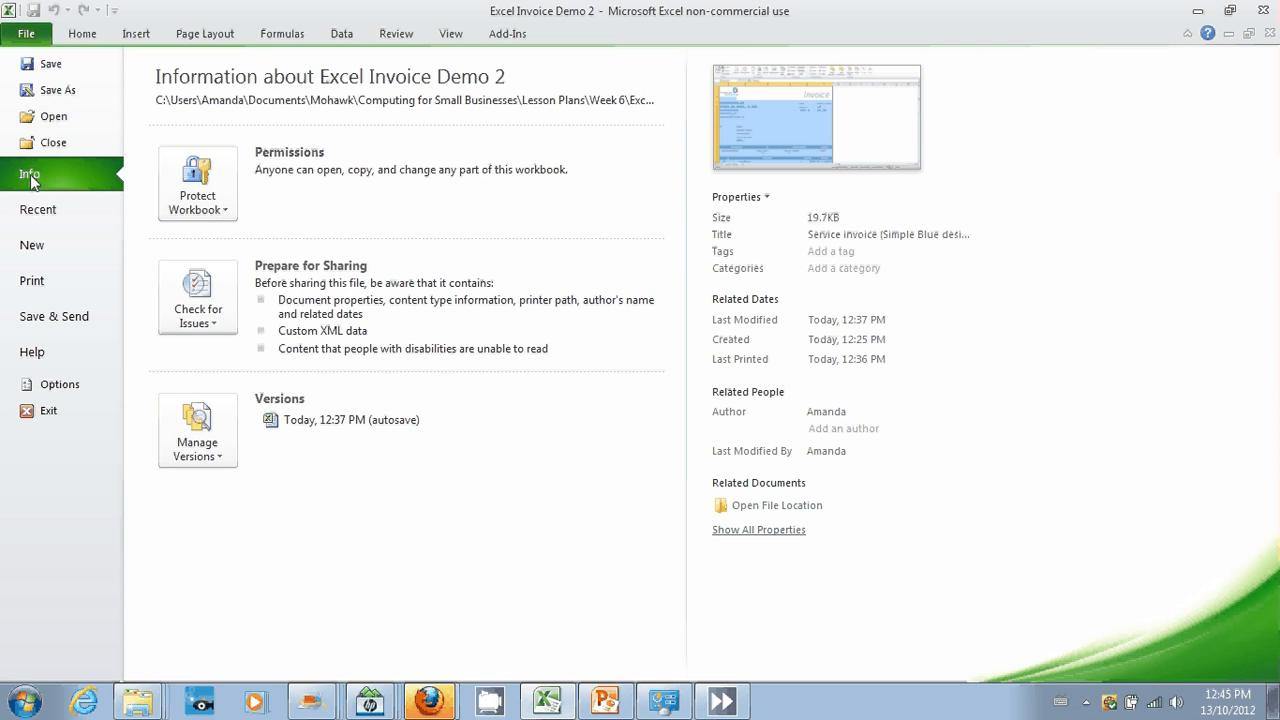
left_click(37, 282)
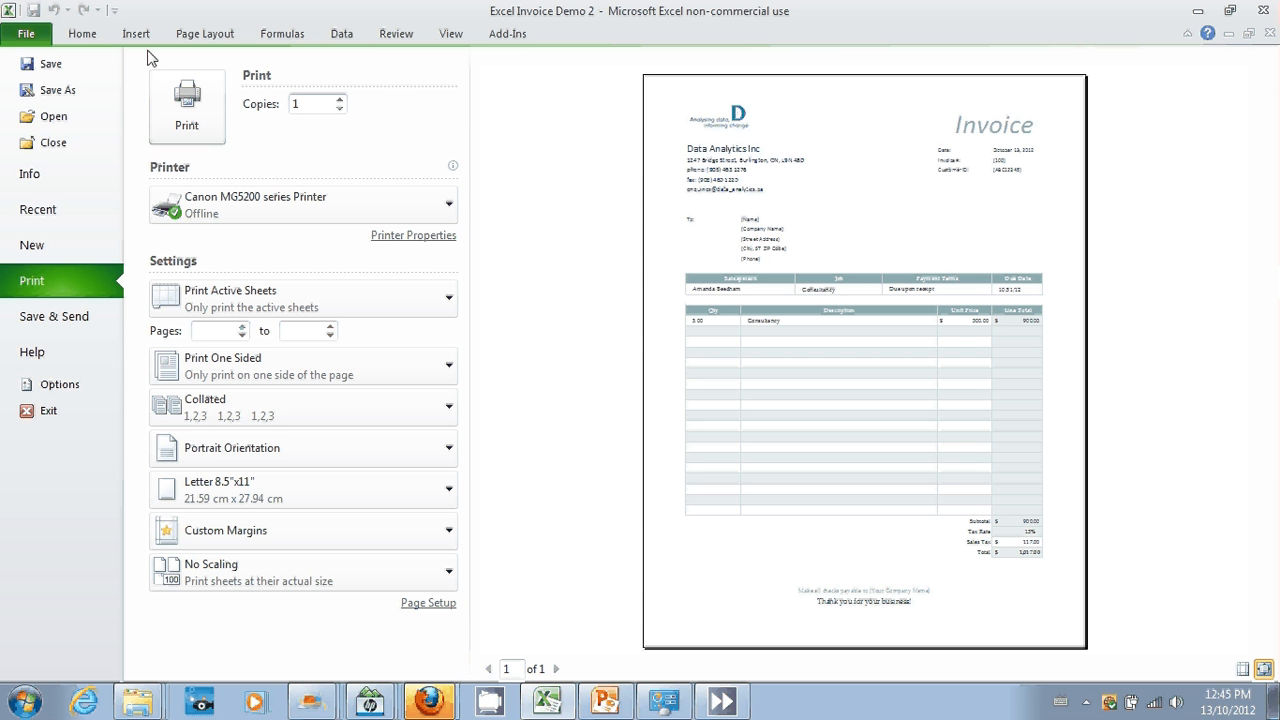
left_click(88, 36)
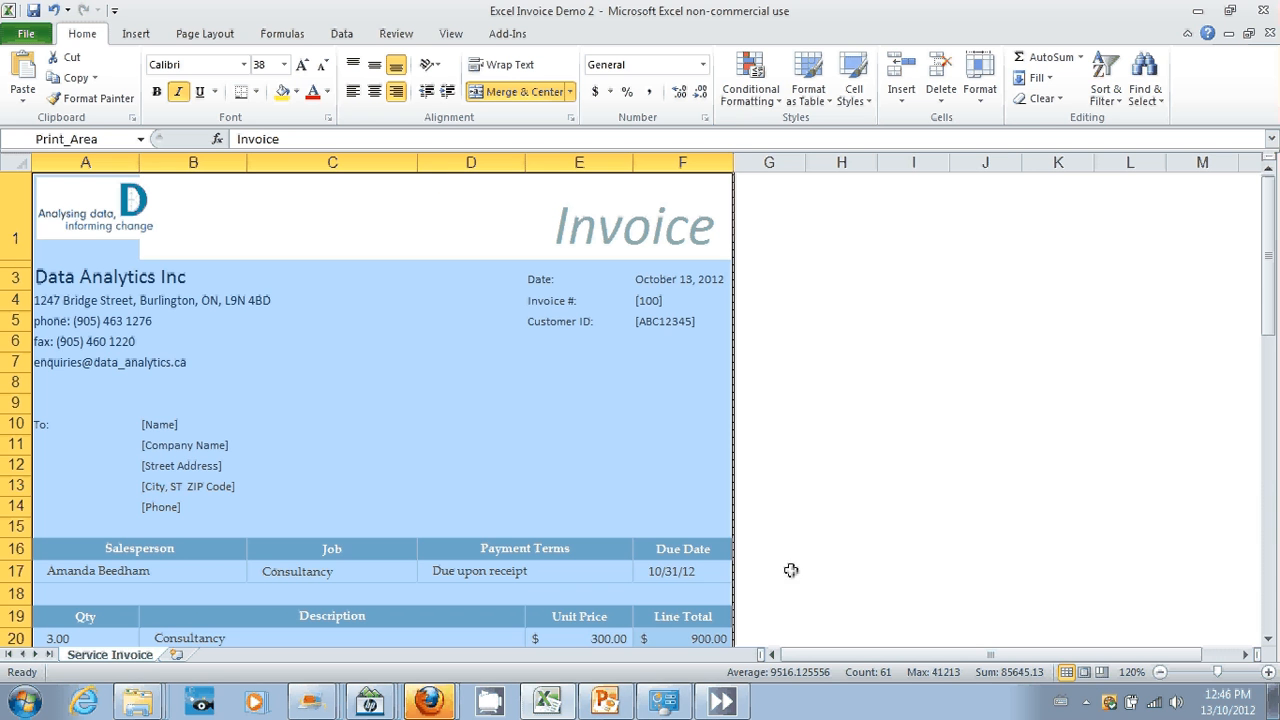
left_click(1087, 704)
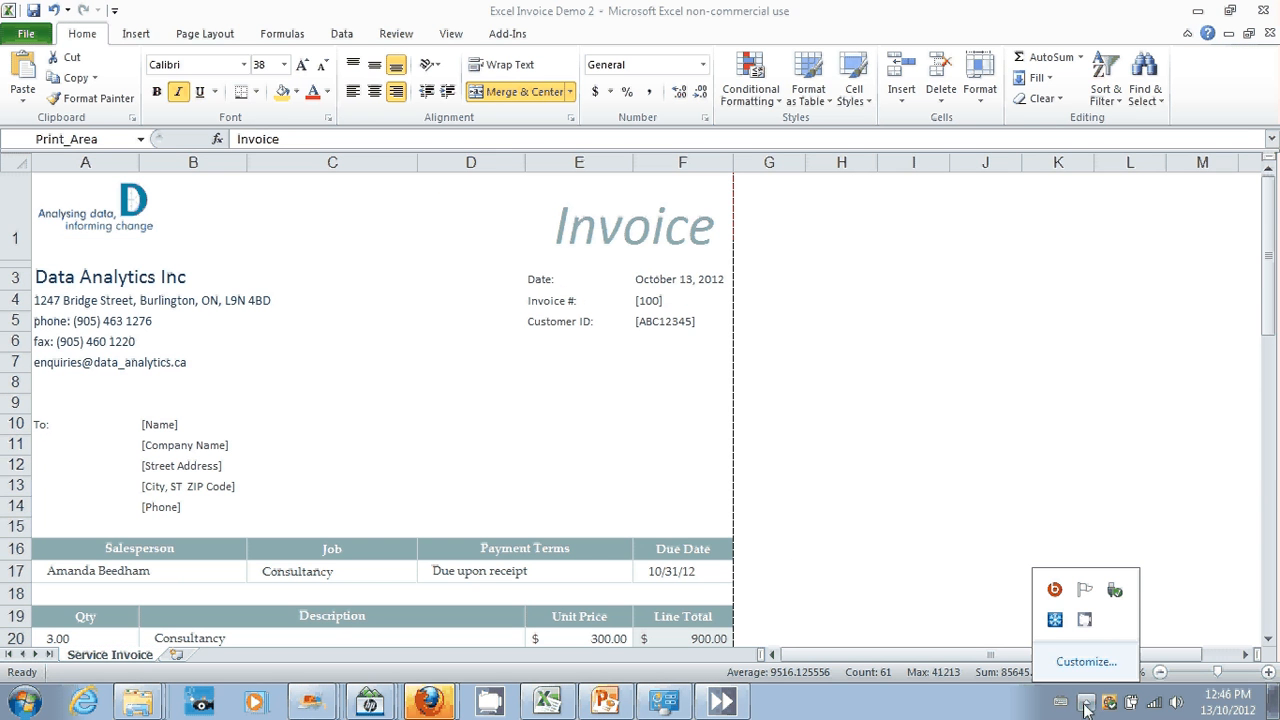
left_click(1087, 622)
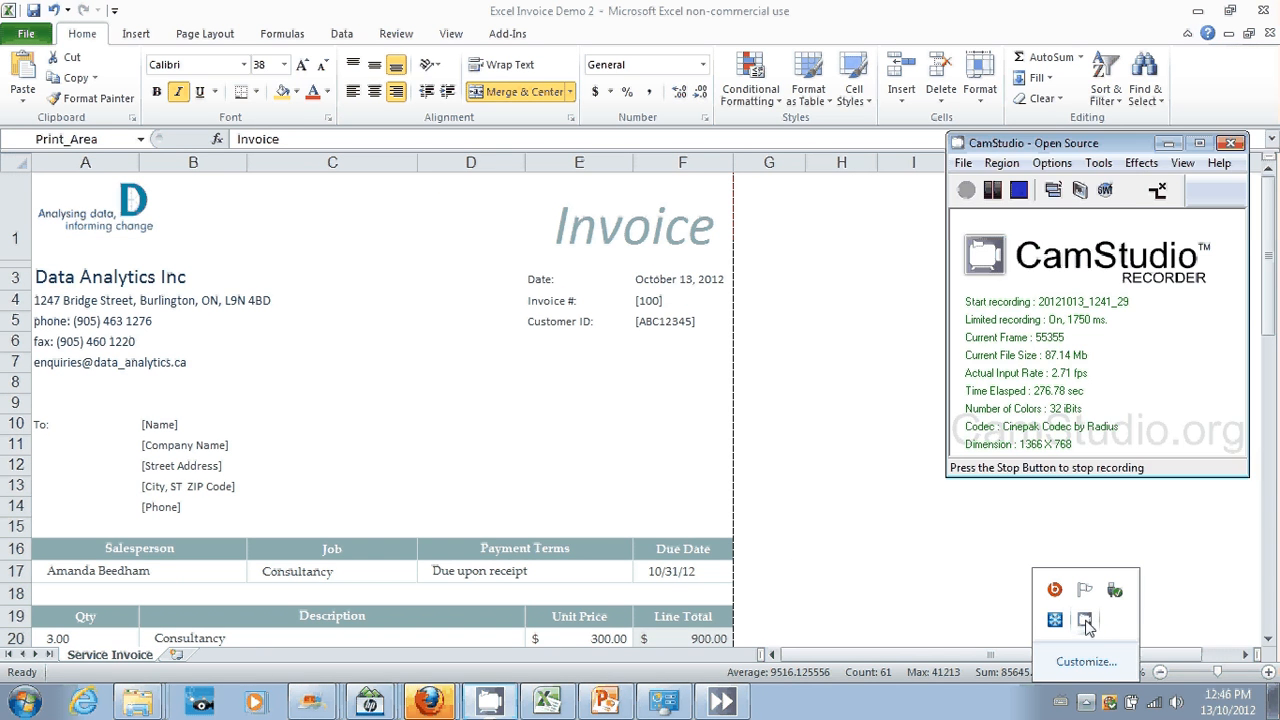